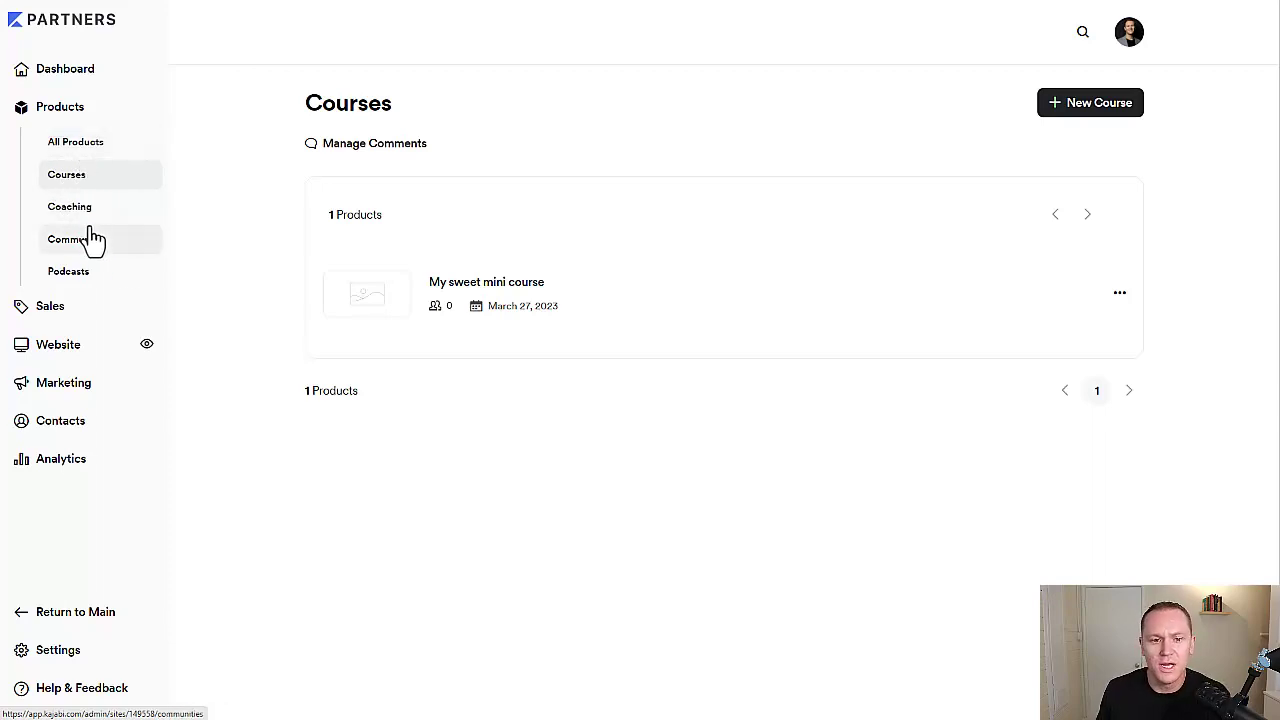
Start a new product, compare the Community, Podcast and Coaching types, and pick Course.
{"action": "left_click", "coordinate": [1088, 112]}
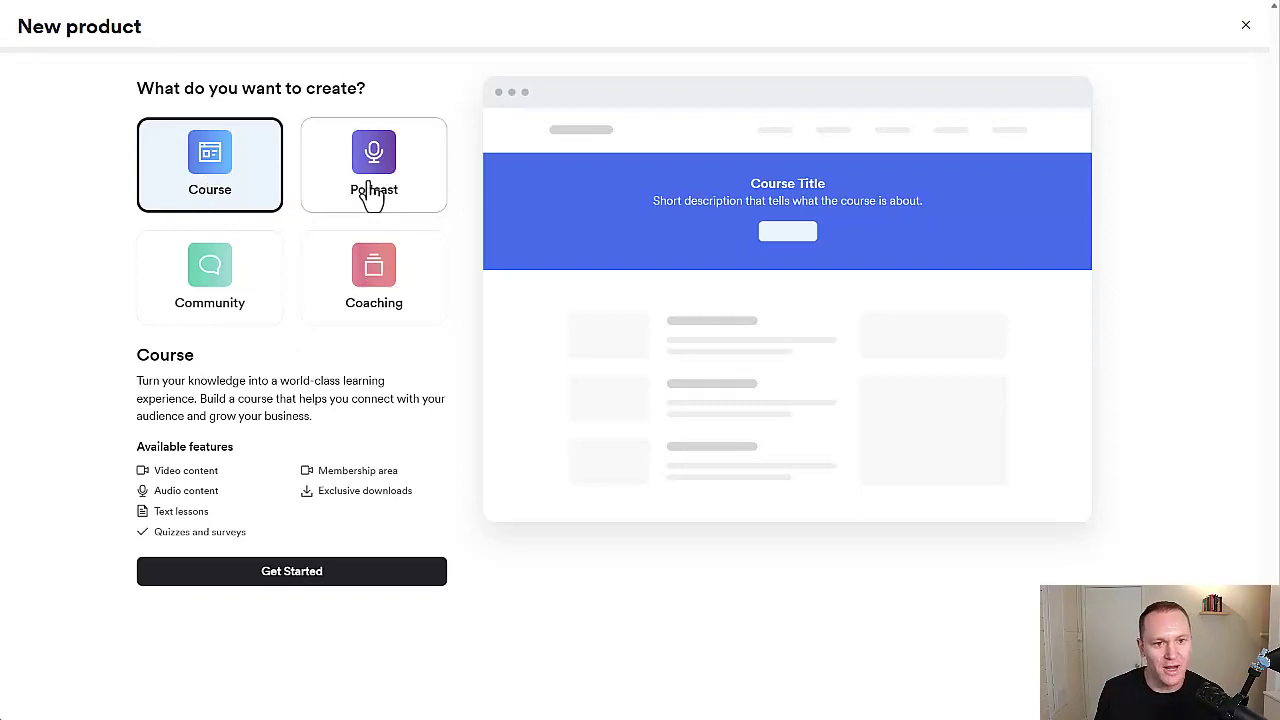
{"action": "left_click", "coordinate": [202, 276]}
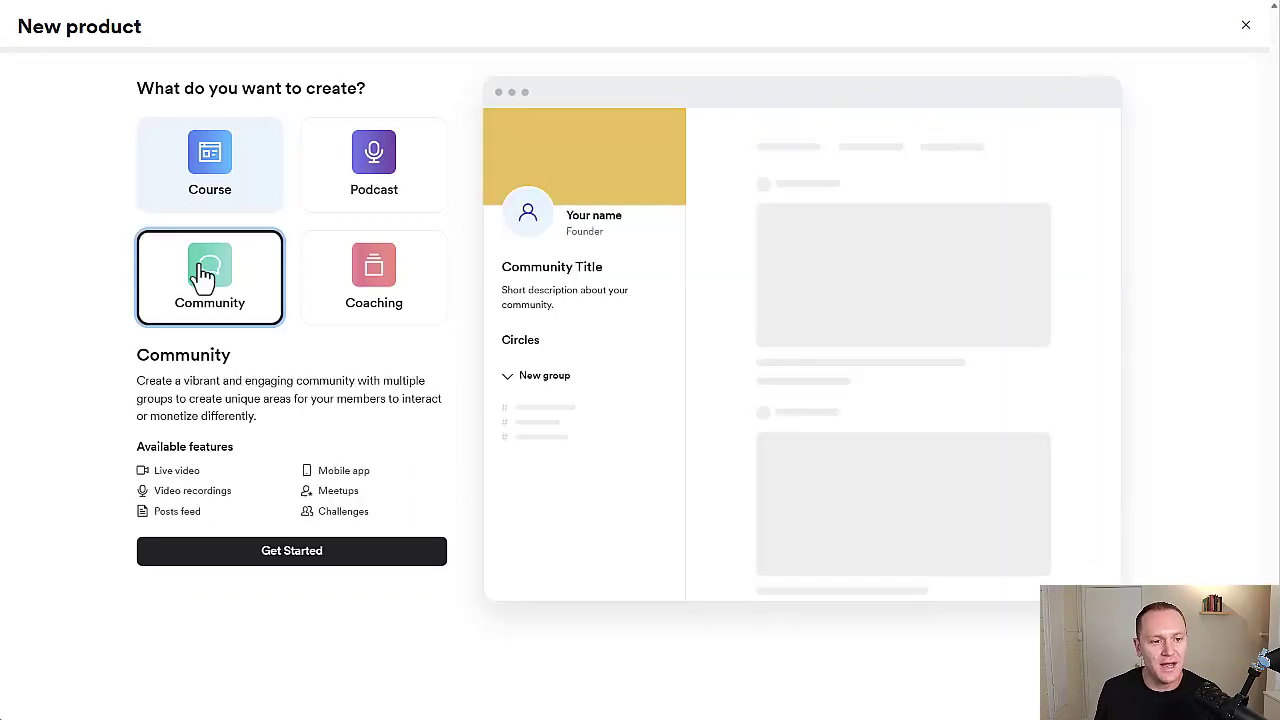
{"action": "left_click", "coordinate": [374, 182]}
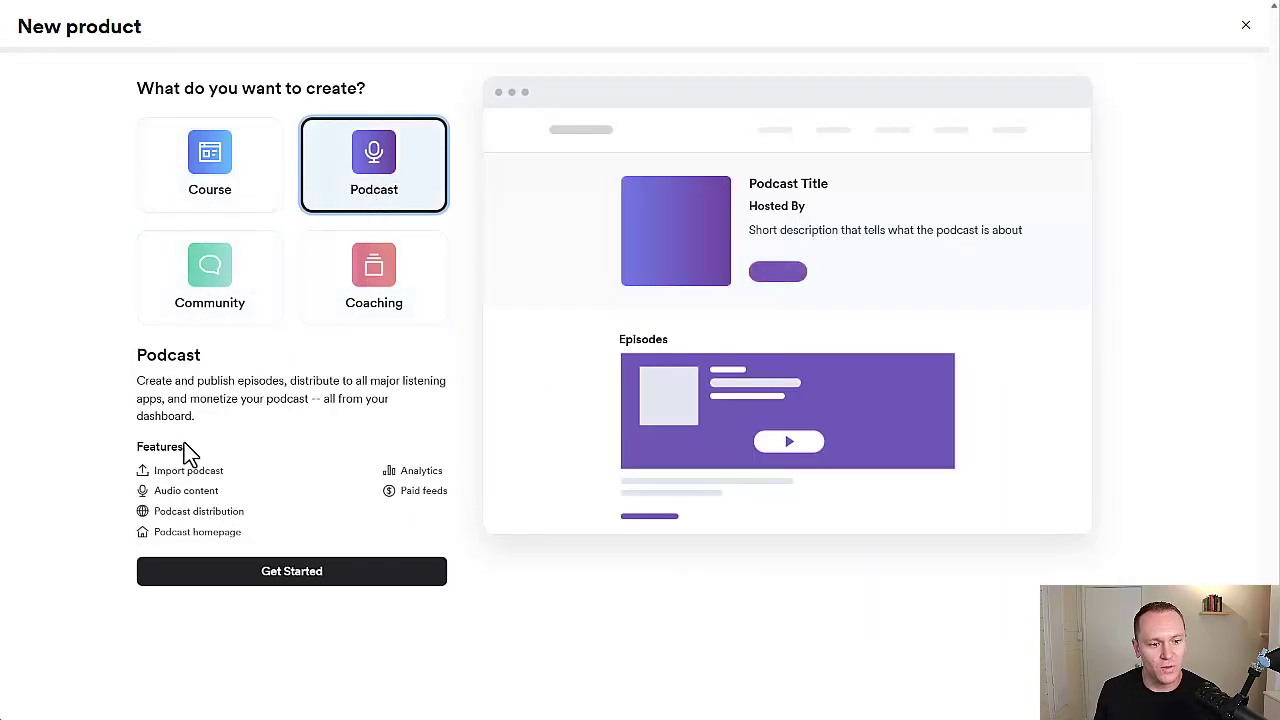
{"action": "left_click", "coordinate": [205, 315]}
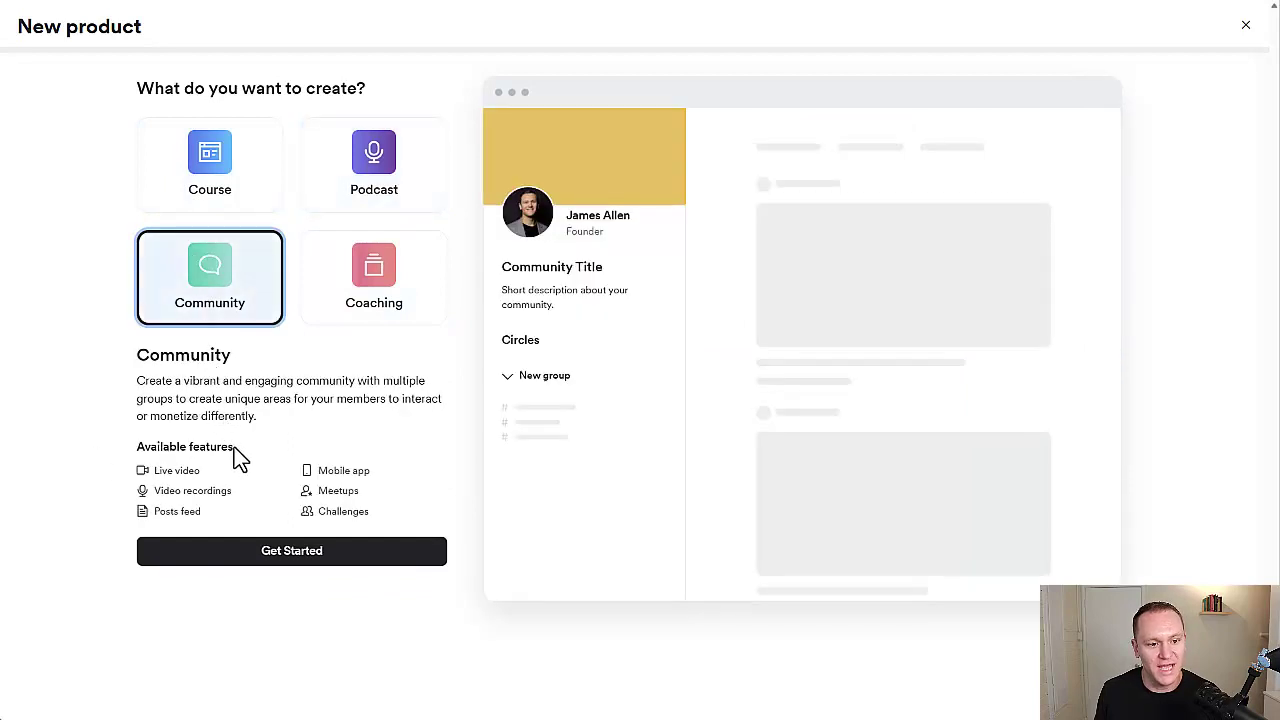
{"action": "left_click", "coordinate": [357, 318]}
{"action": "left_click", "coordinate": [266, 194]}
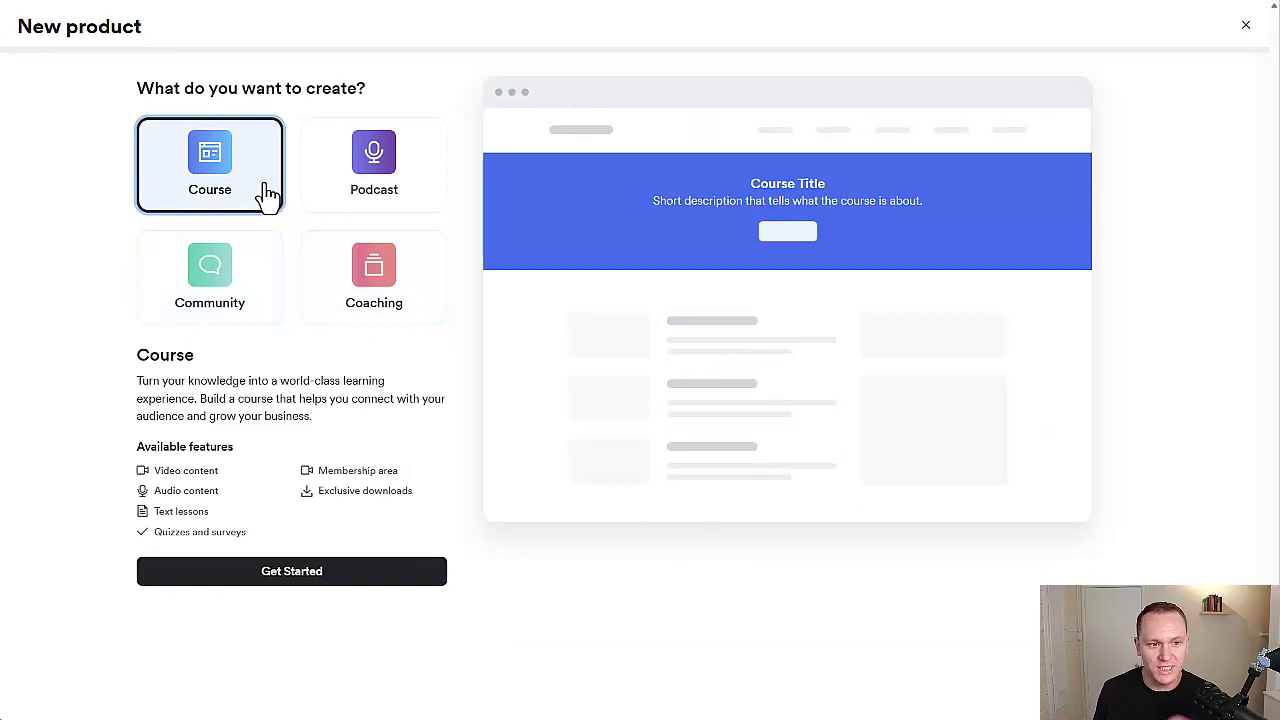
{"action": "left_click", "coordinate": [256, 572]}
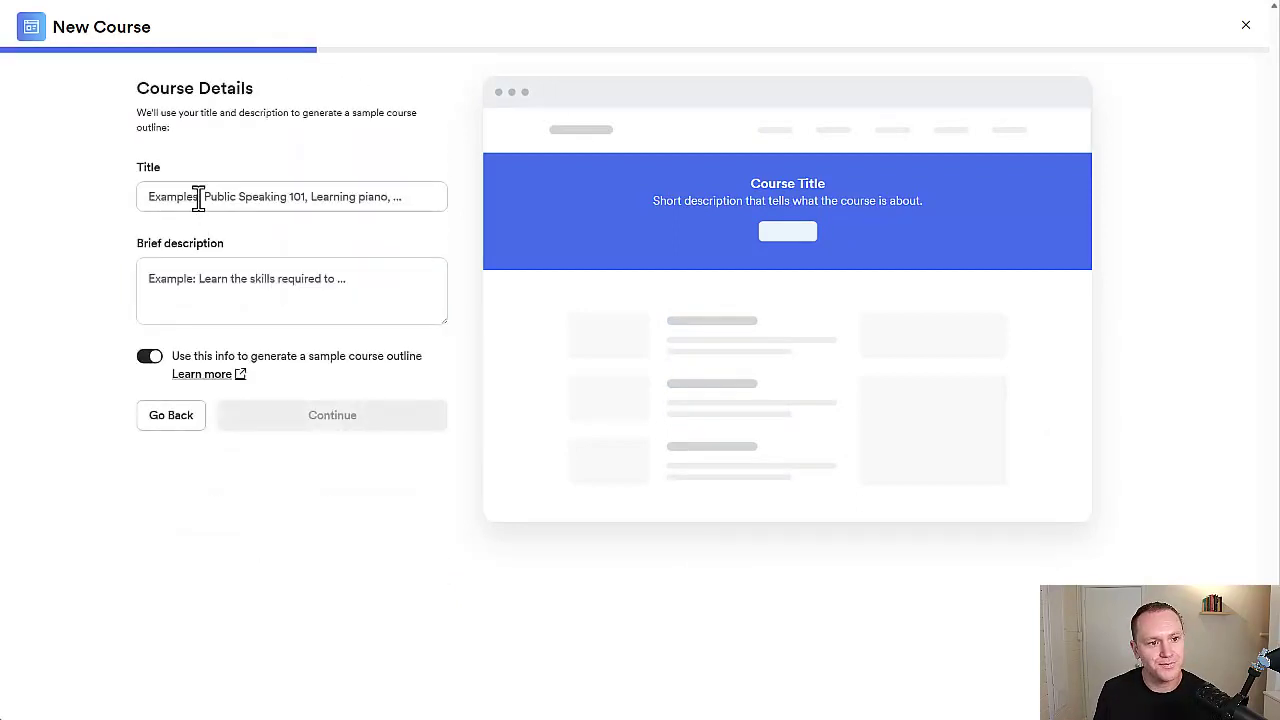
Enter the title 'Drip Course' and the description 'This is a drip course...'.
{"action": "left_click", "coordinate": [199, 198]}
{"action": "type", "text": "Drip COur"}
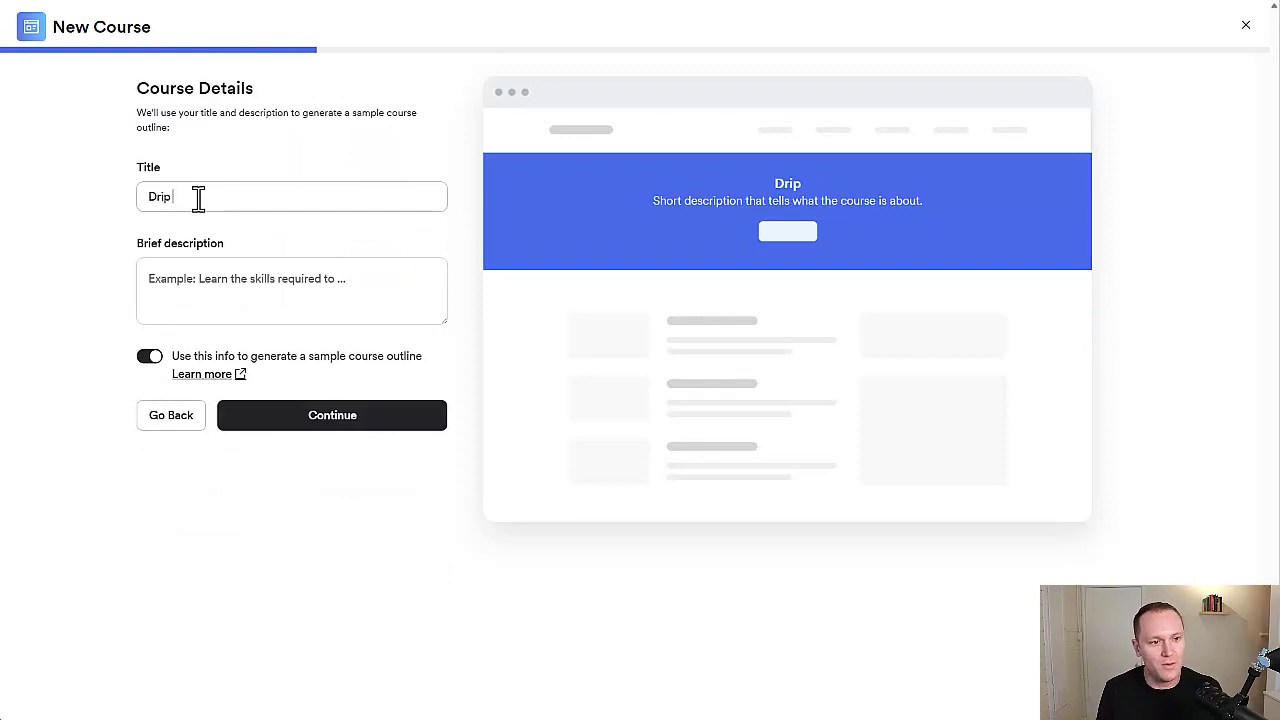
{"action": "key", "text": "BackSpace"}
{"action": "key", "text": "BackSpace"}
{"action": "key", "text": "BackSpace"}
{"action": "type", "text": "ourse"}
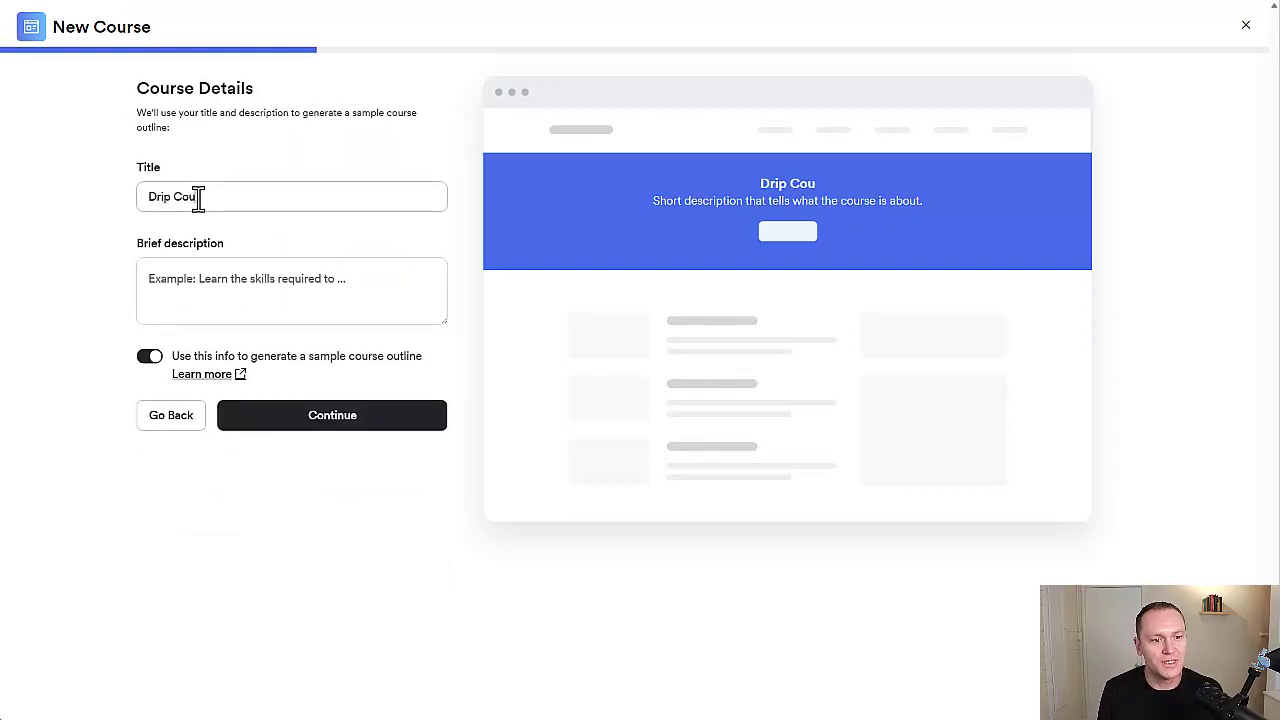
{"action": "left_click", "coordinate": [208, 284]}
{"action": "type", "text": "This is"}
{"action": "key", "text": "BackSpace"}
{"action": "key", "text": "BackSpace"}
{"action": "key", "text": "BackSpace"}
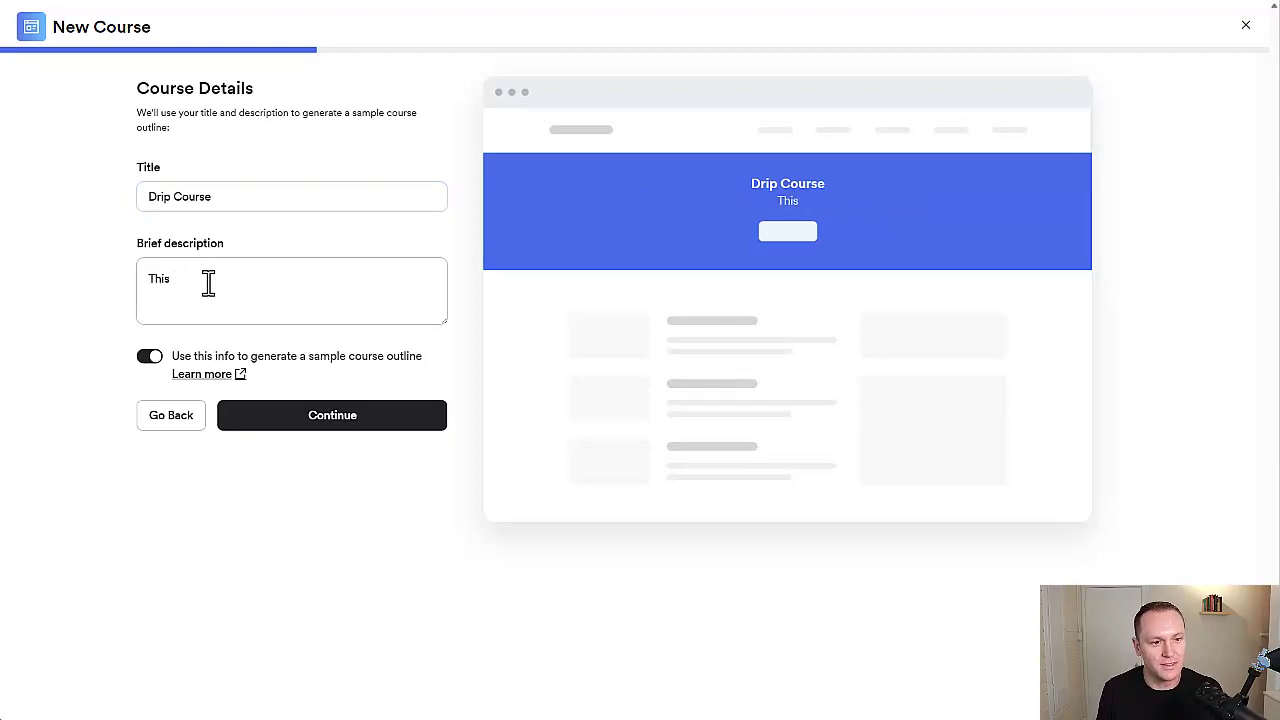
{"action": "type", "text": "is a drip course..."}
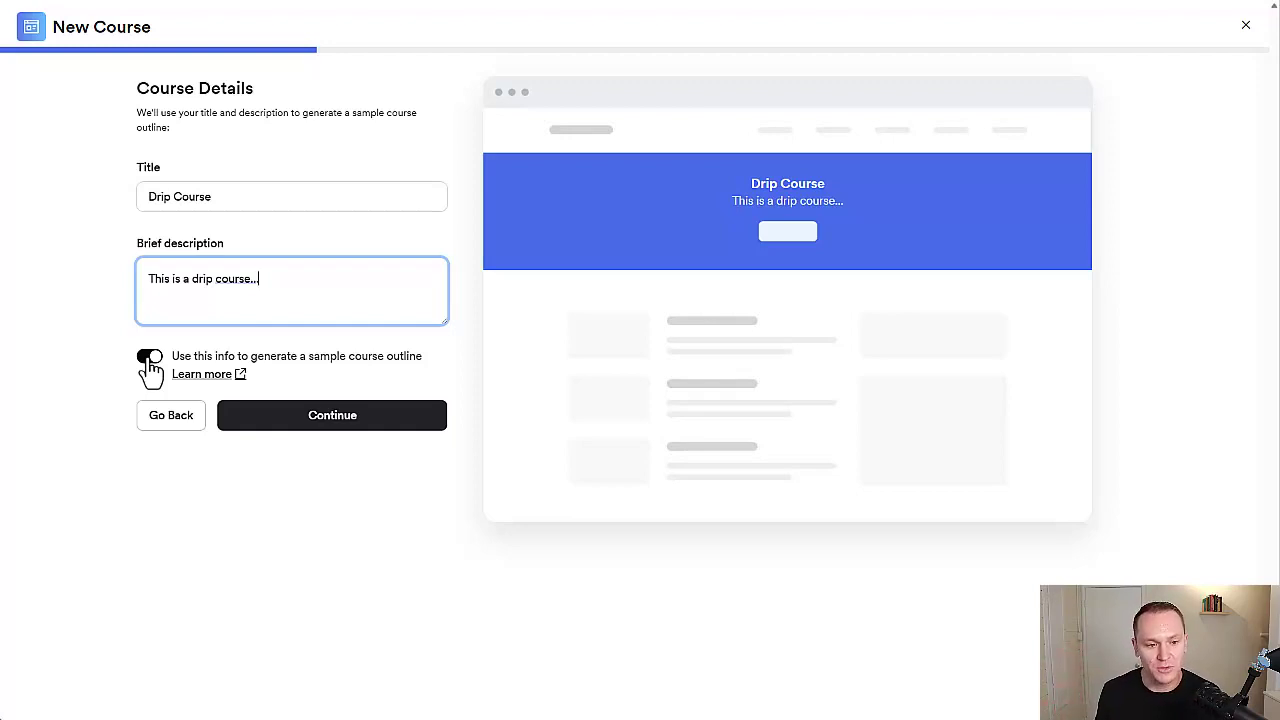
Skip the cover image, make the course Free, and save and finish it.
{"action": "left_click", "coordinate": [256, 430]}
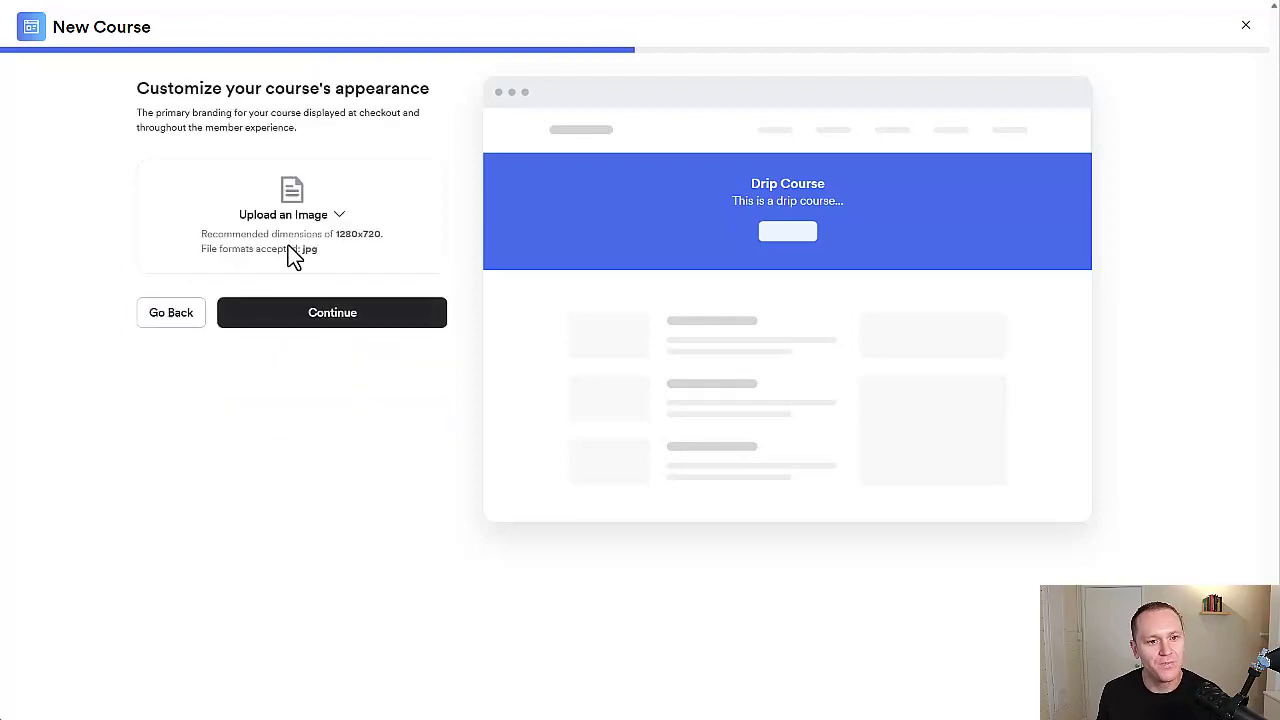
{"action": "left_click", "coordinate": [281, 324]}
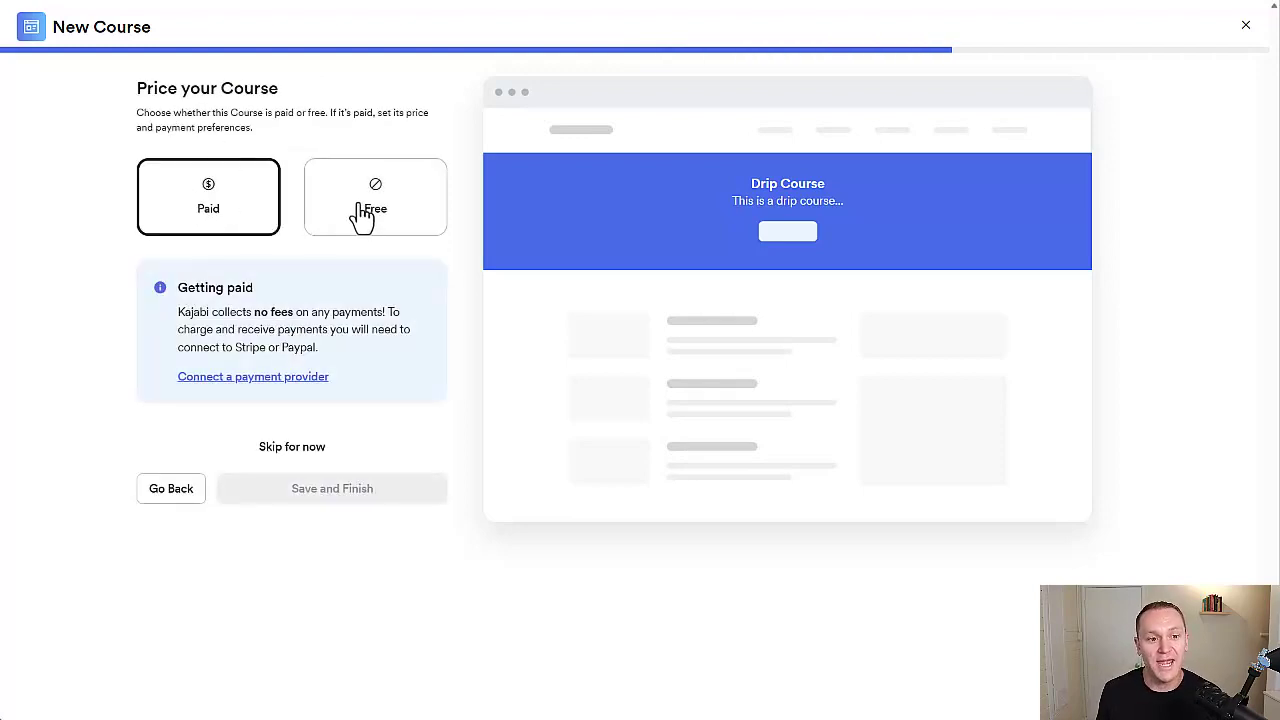
{"action": "left_click", "coordinate": [395, 232]}
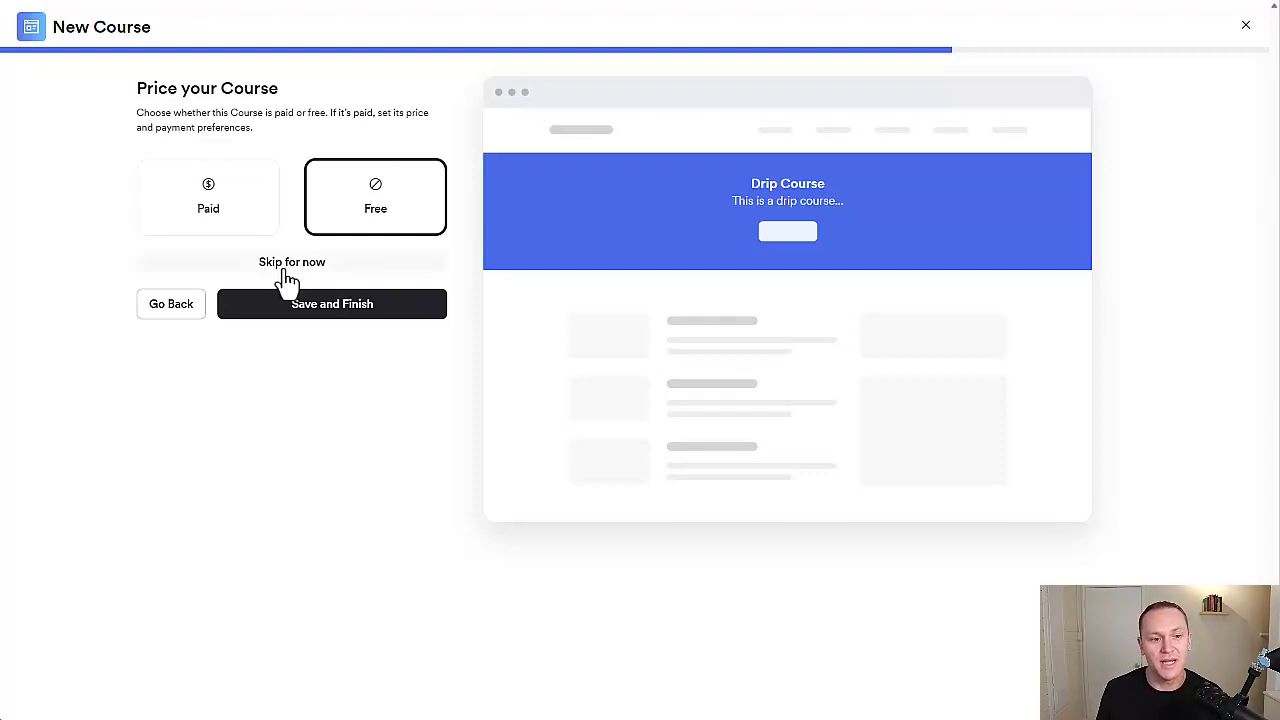
{"action": "left_click", "coordinate": [270, 316]}
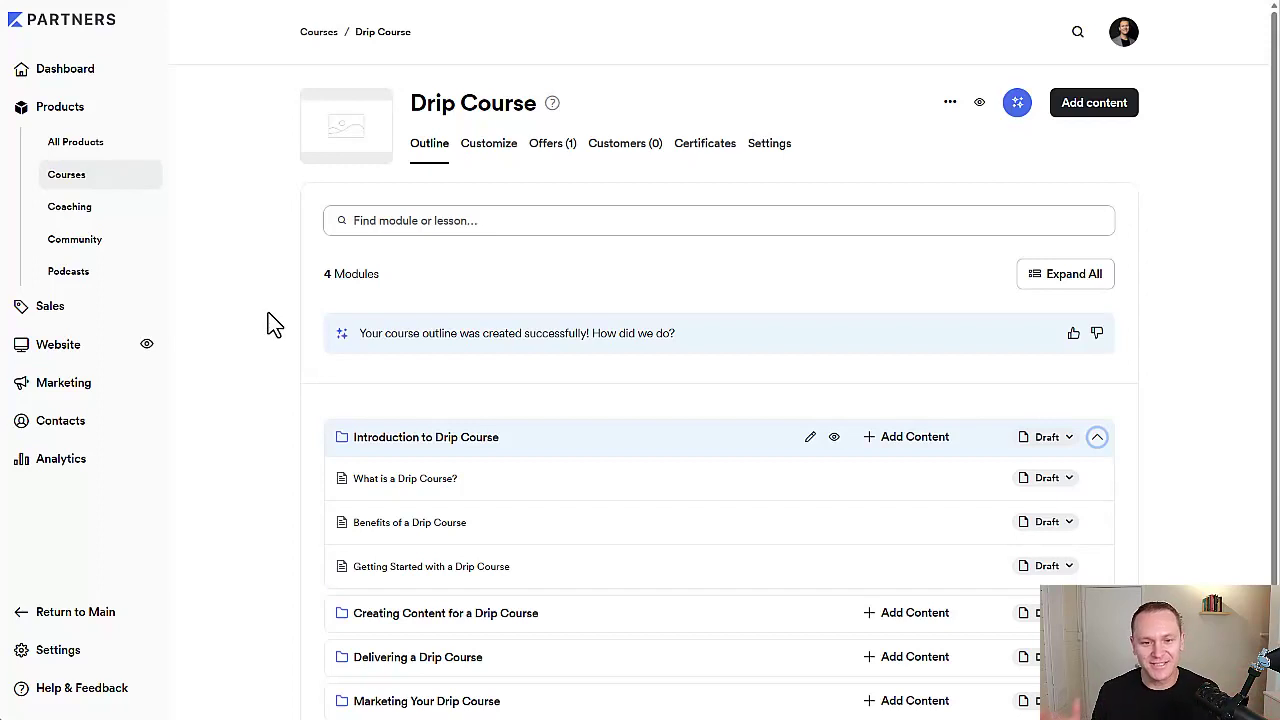
Scroll down the Drip Course outline to view its four draft modules.
{"action": "scroll", "coordinate": [268, 314], "scroll_direction": "down", "scroll_amount": 1}
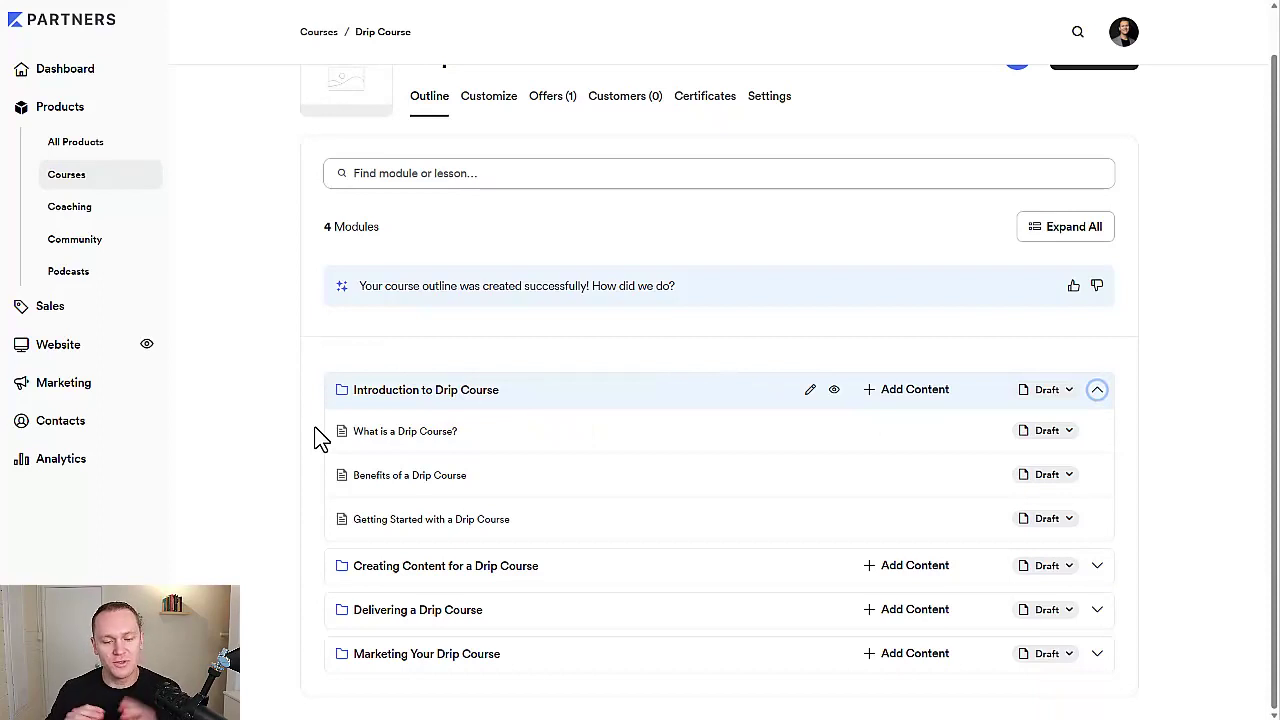
{"action": "left_click", "coordinate": [1052, 392]}
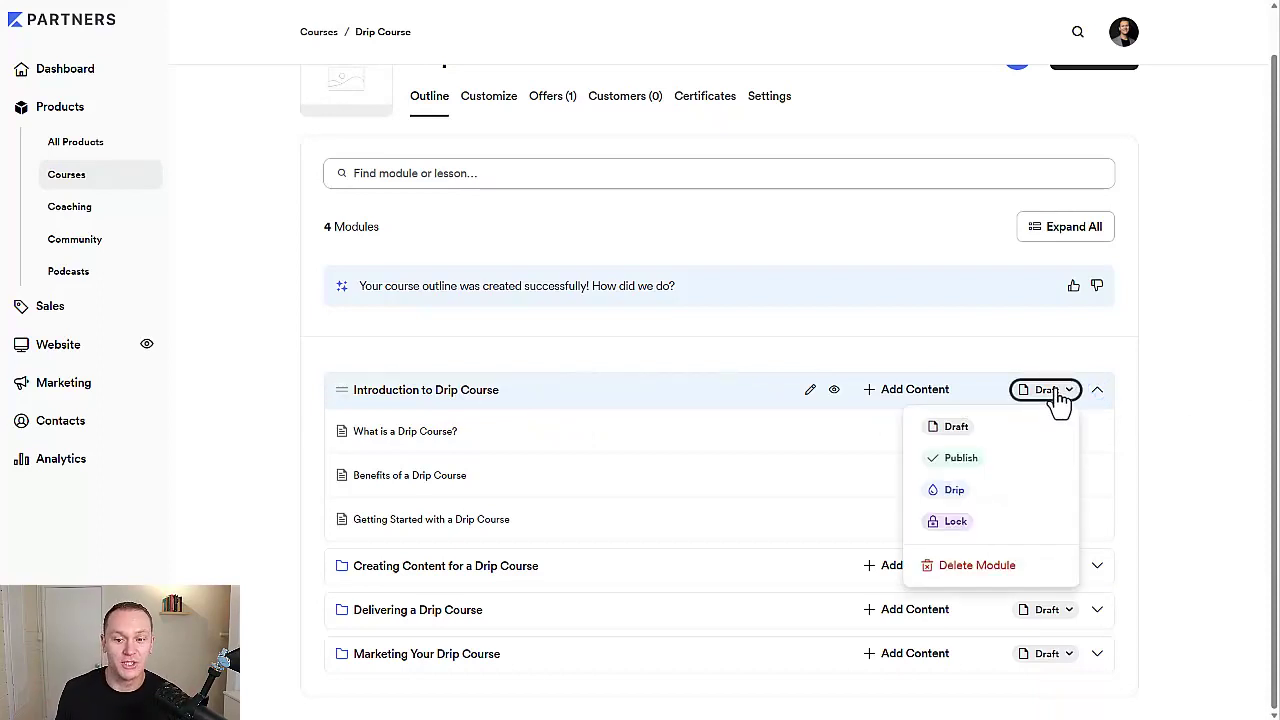
{"action": "left_click", "coordinate": [954, 490]}
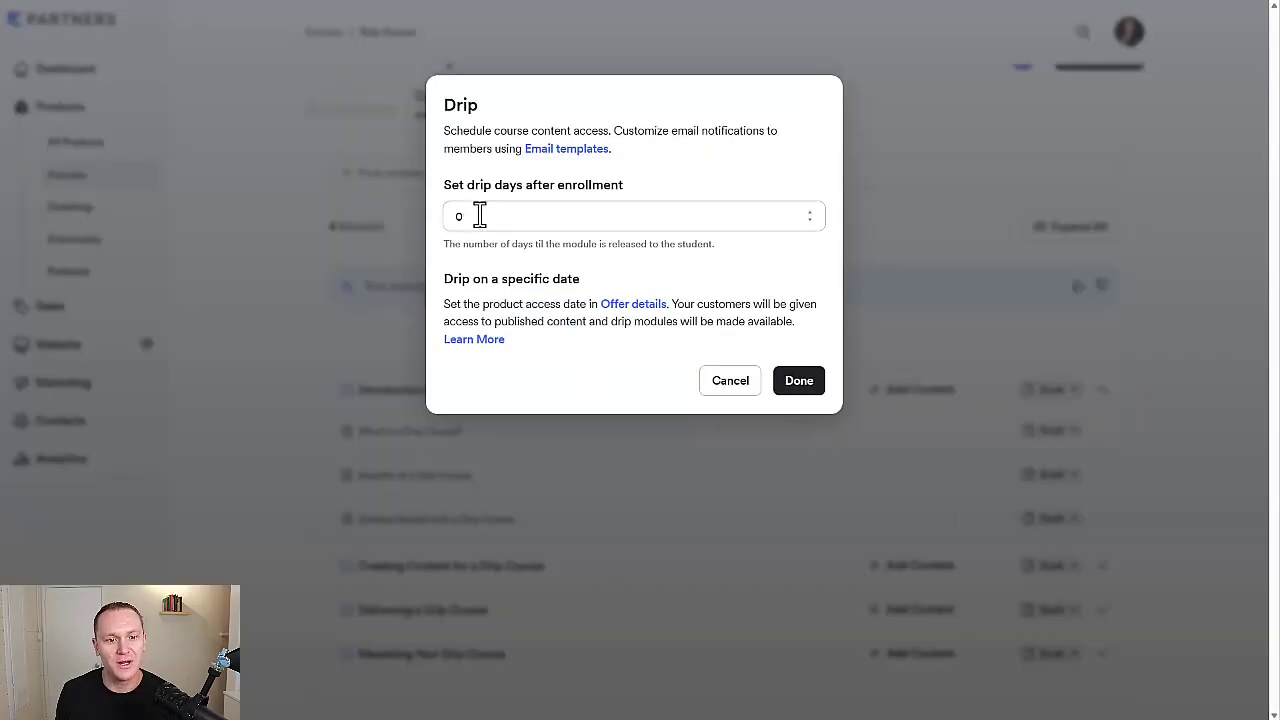
{"action": "left_click_drag", "start_coordinate": [446, 194], "coordinate": [631, 195]}
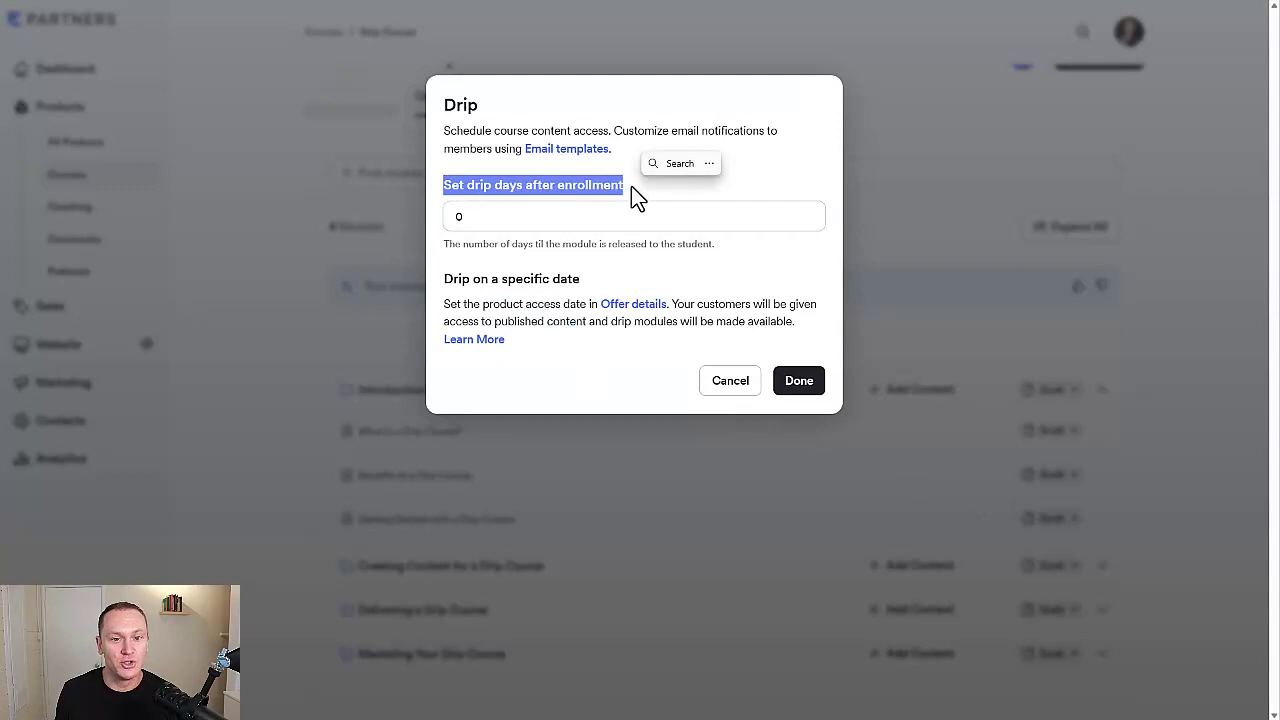
{"action": "left_click", "coordinate": [634, 193]}
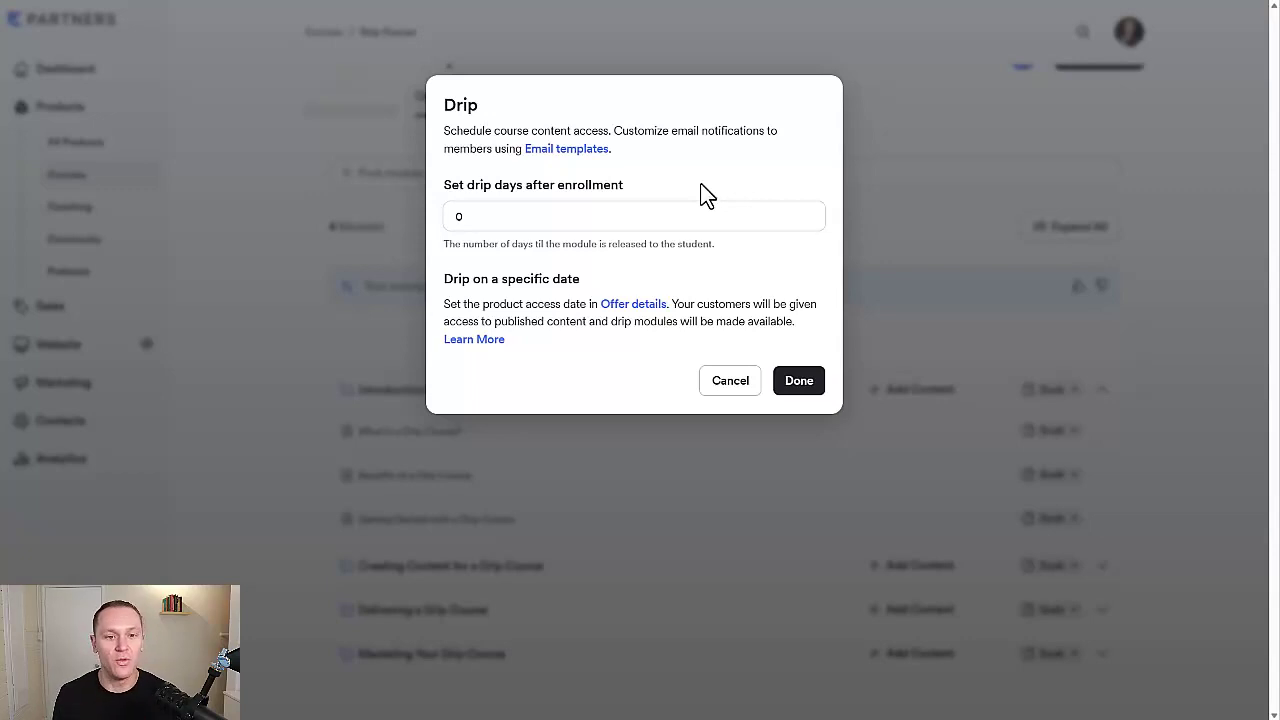
{"action": "left_click", "coordinate": [726, 388]}
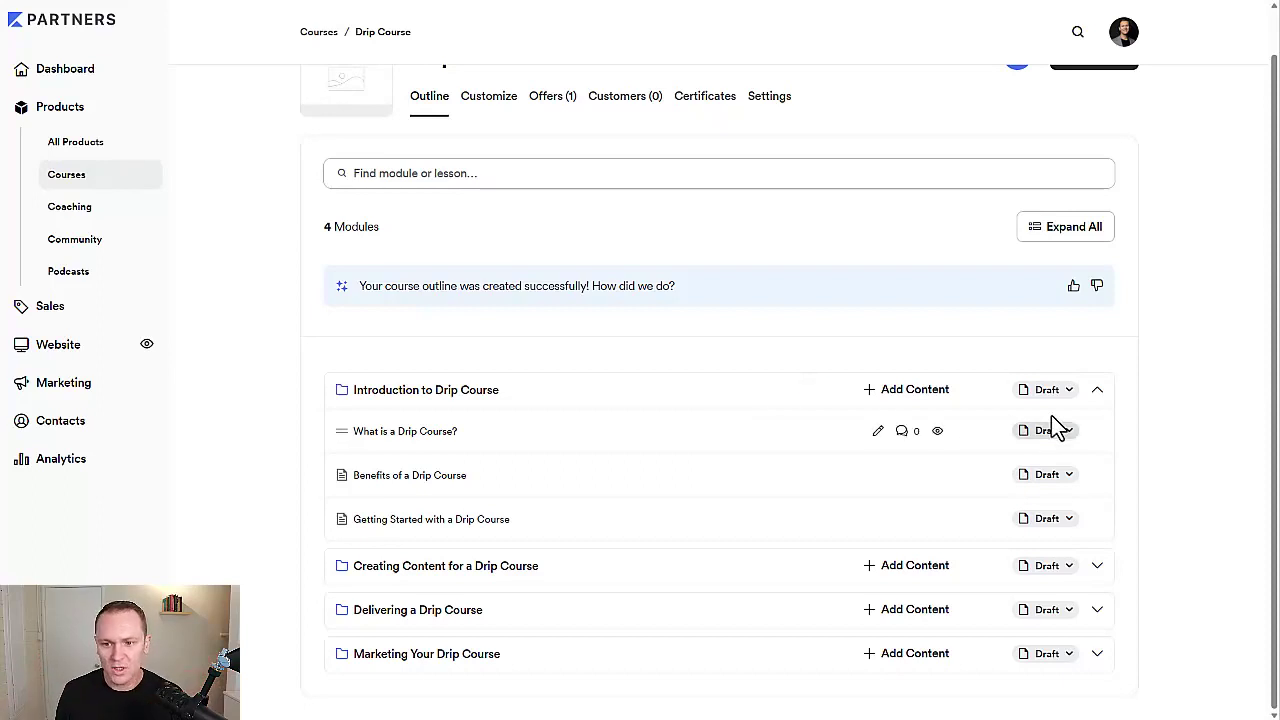
Publish Introduction to Drip Course and its three lessons, then collapse the module.
{"action": "left_click", "coordinate": [1050, 390]}
{"action": "left_click", "coordinate": [1016, 459]}
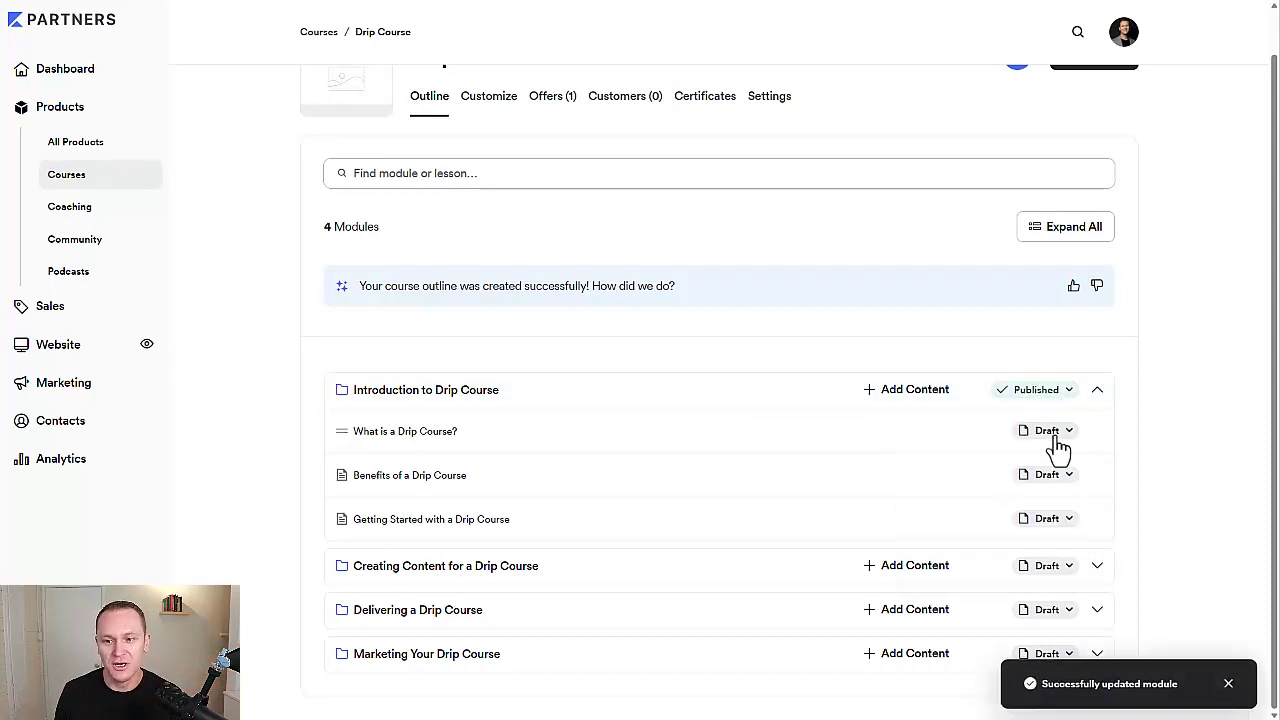
{"action": "left_click", "coordinate": [1055, 435]}
{"action": "left_click", "coordinate": [975, 498]}
{"action": "left_click", "coordinate": [1043, 478]}
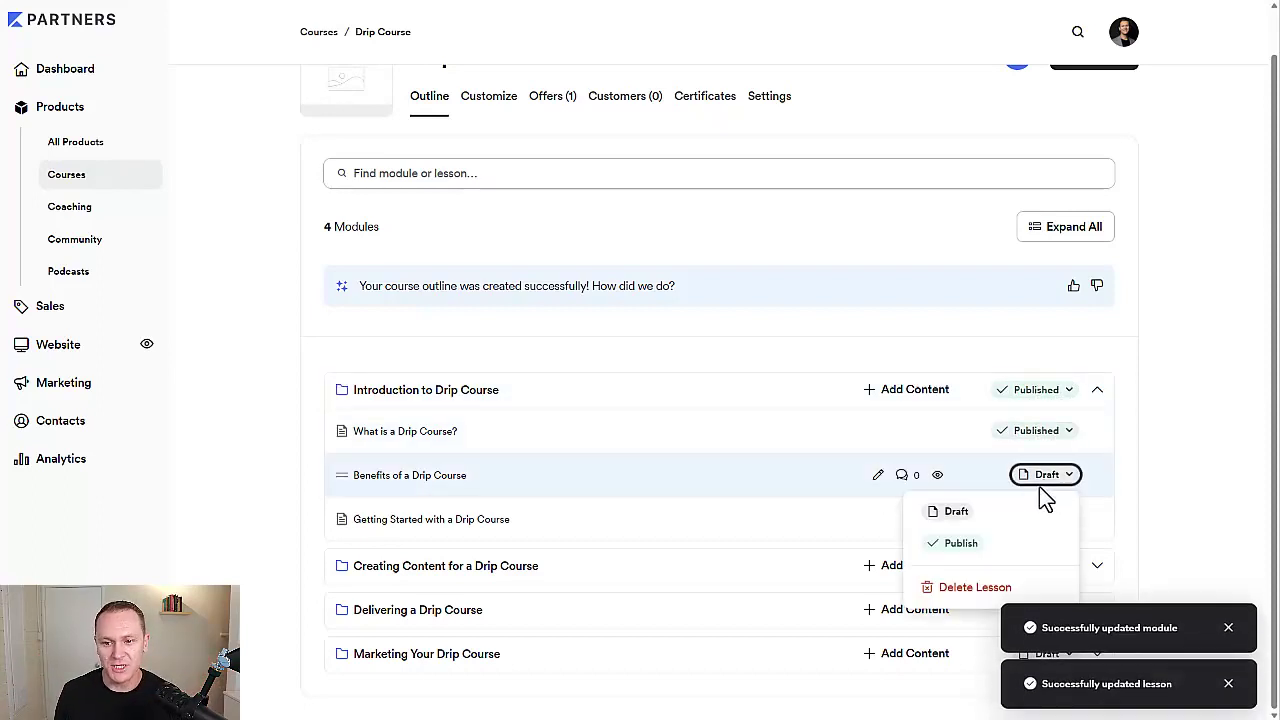
{"action": "left_click", "coordinate": [991, 543]}
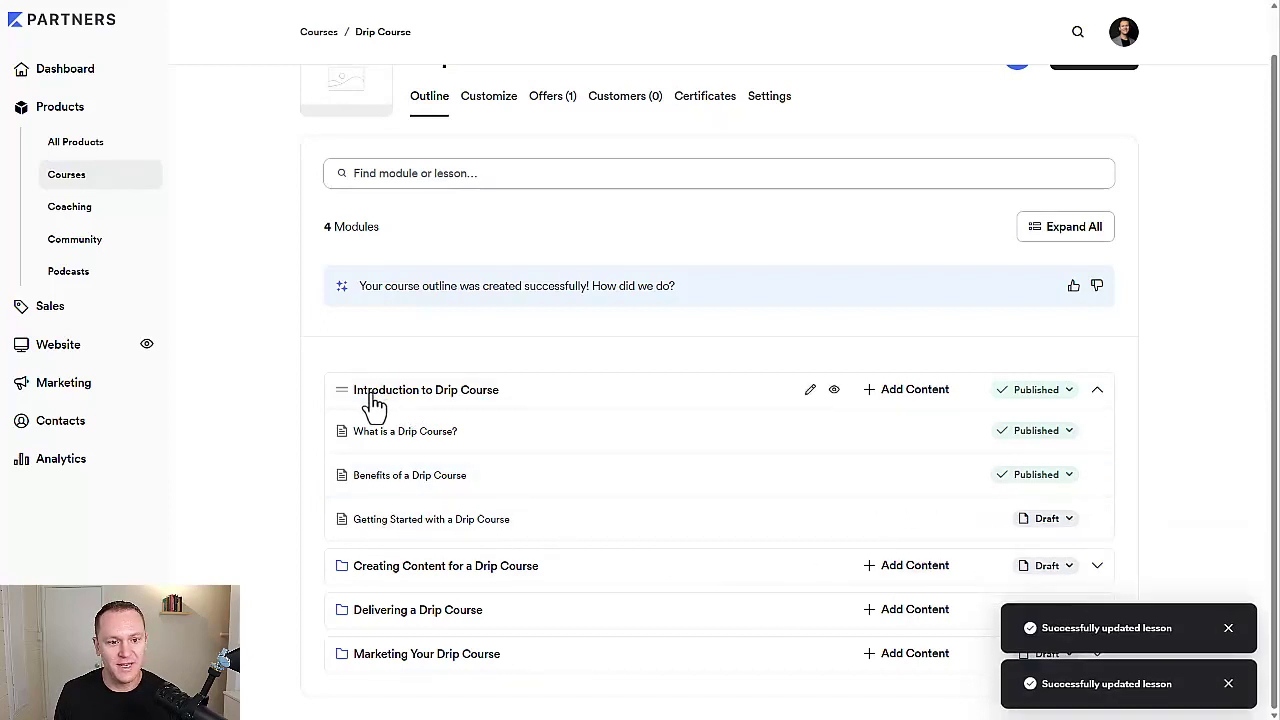
{"action": "left_click", "coordinate": [1047, 521]}
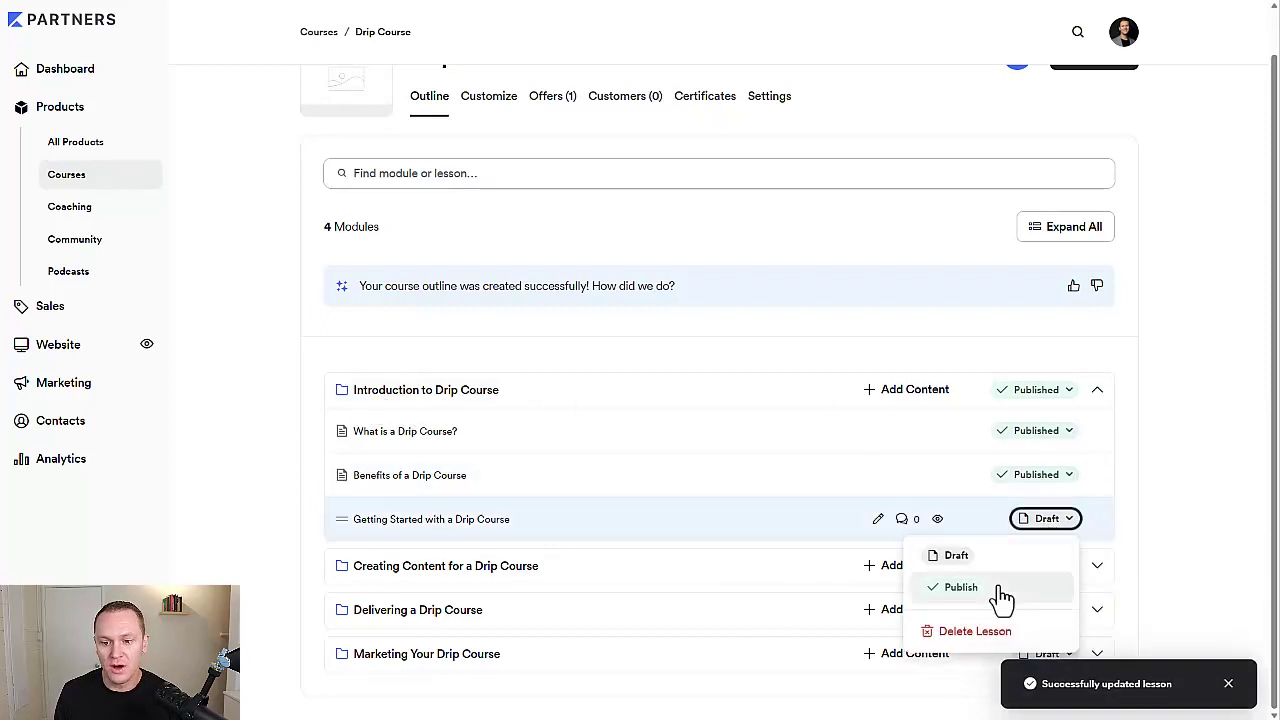
{"action": "left_click", "coordinate": [995, 589]}
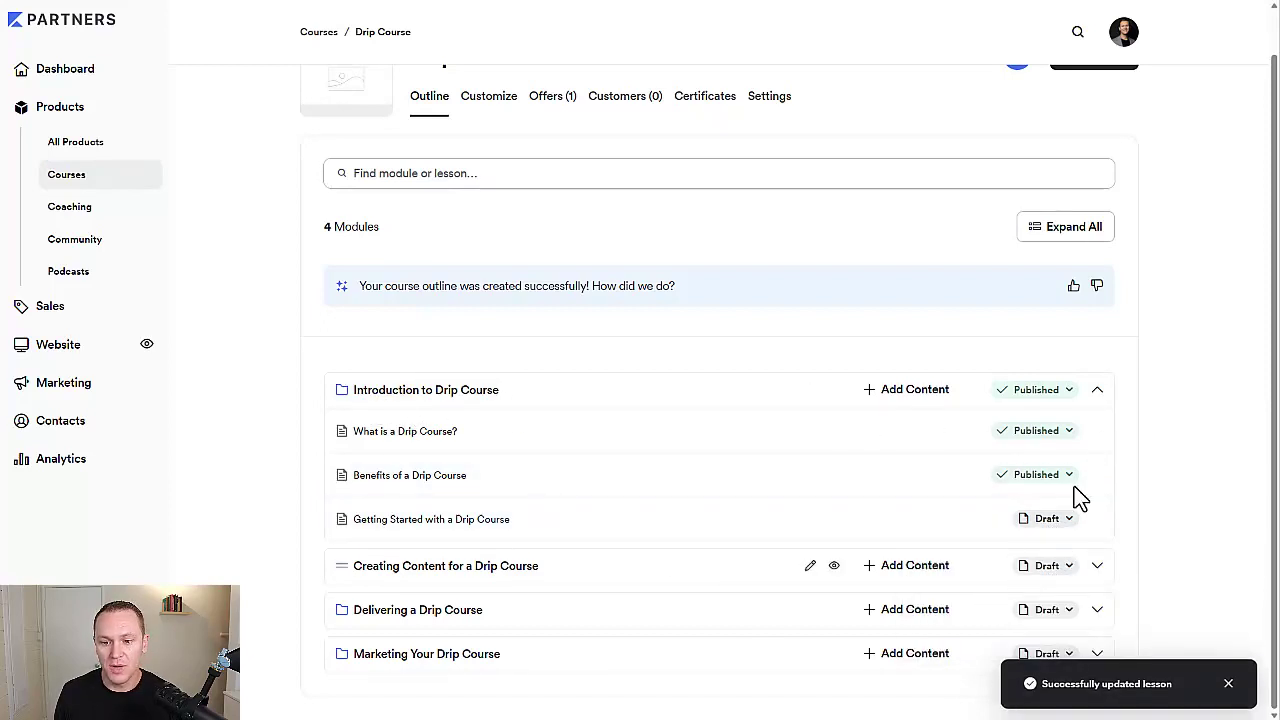
{"action": "left_click", "coordinate": [1098, 400]}
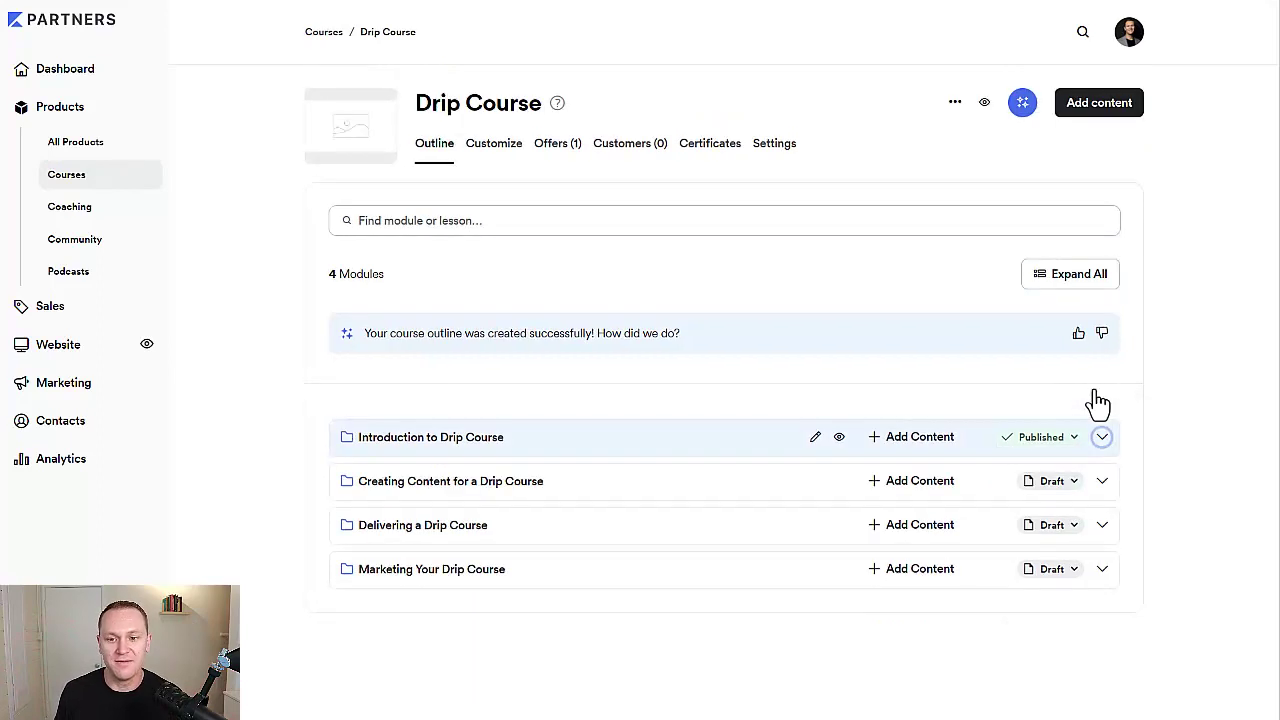
Set Creating Content for a Drip Course to drip 7 days after enrollment.
{"action": "left_click", "coordinate": [1066, 487]}
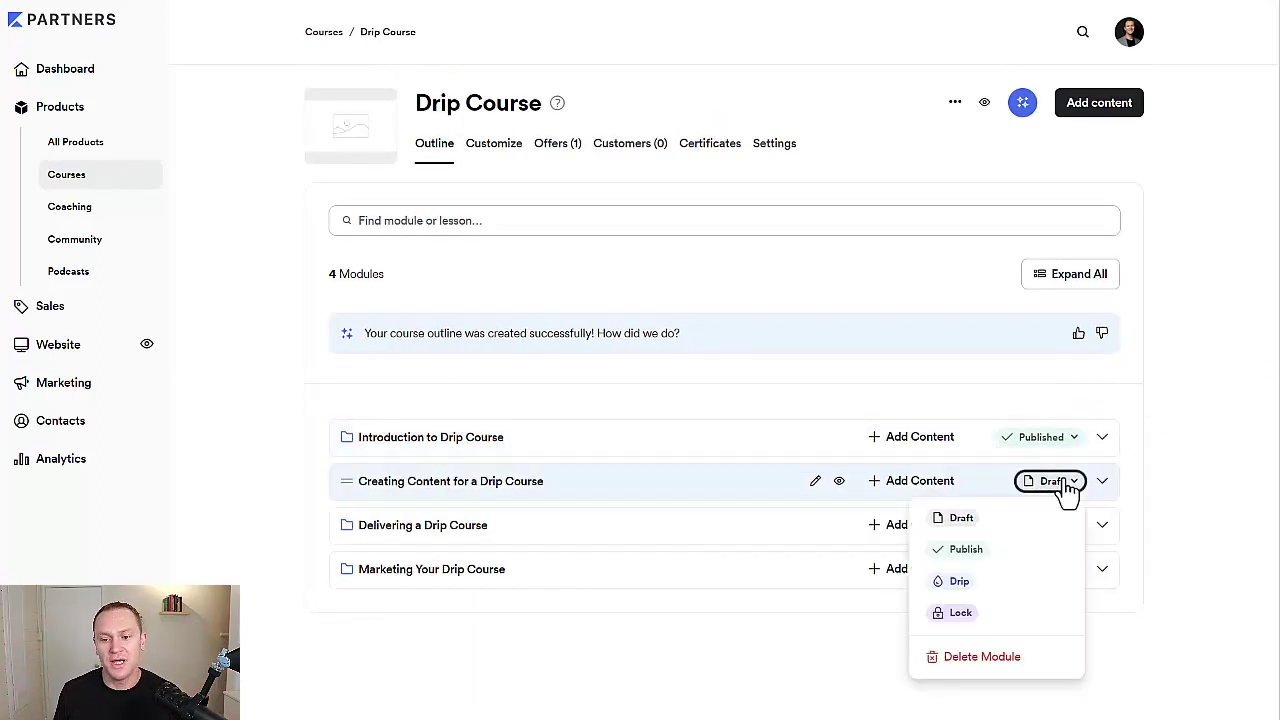
{"action": "left_click", "coordinate": [975, 600]}
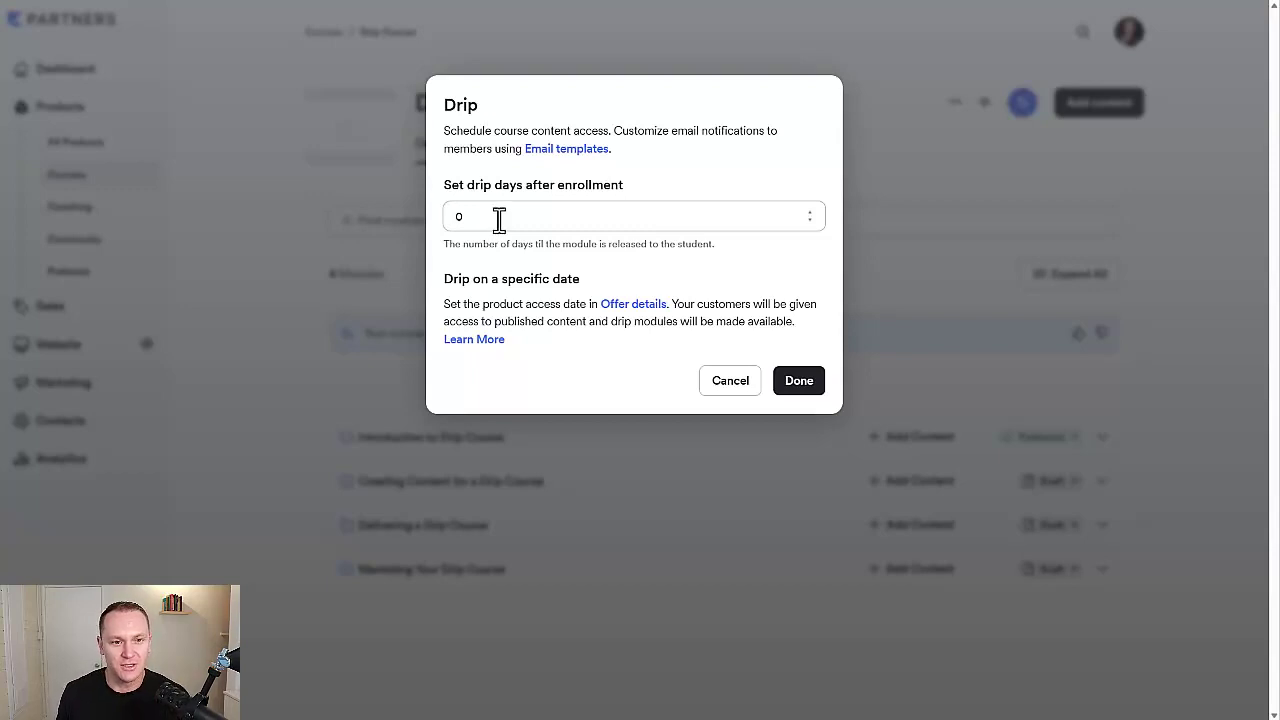
{"action": "double_click", "coordinate": [455, 217]}
{"action": "type", "text": "7"}
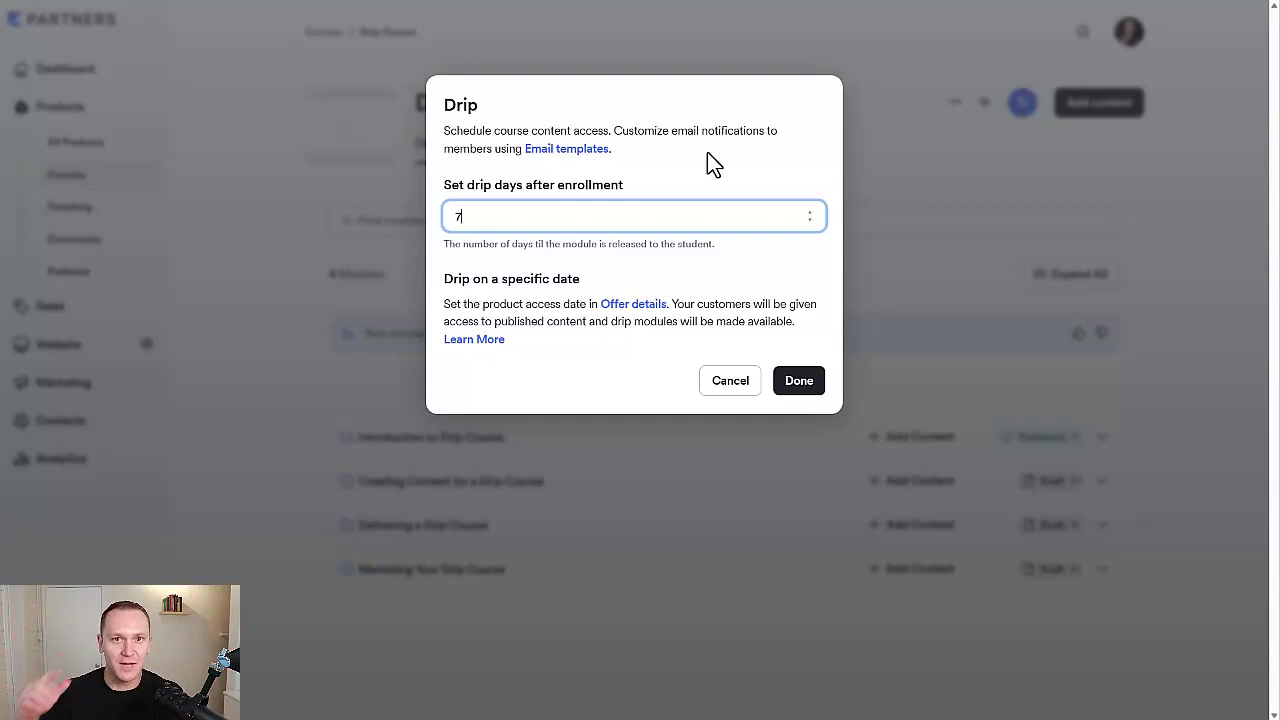
{"action": "left_click", "coordinate": [793, 388]}
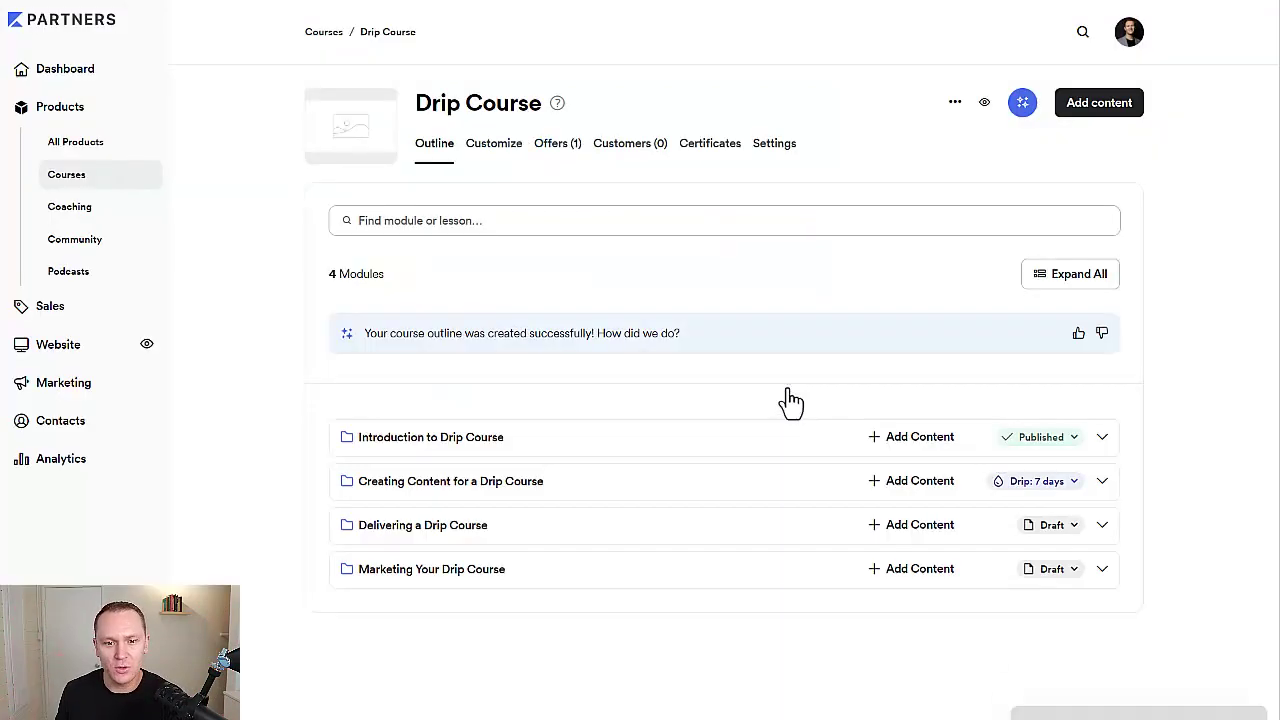
Begin a drip for Delivering a Drip Course, then cancel it, leaving the module a draft.
{"action": "left_click", "coordinate": [1052, 526]}
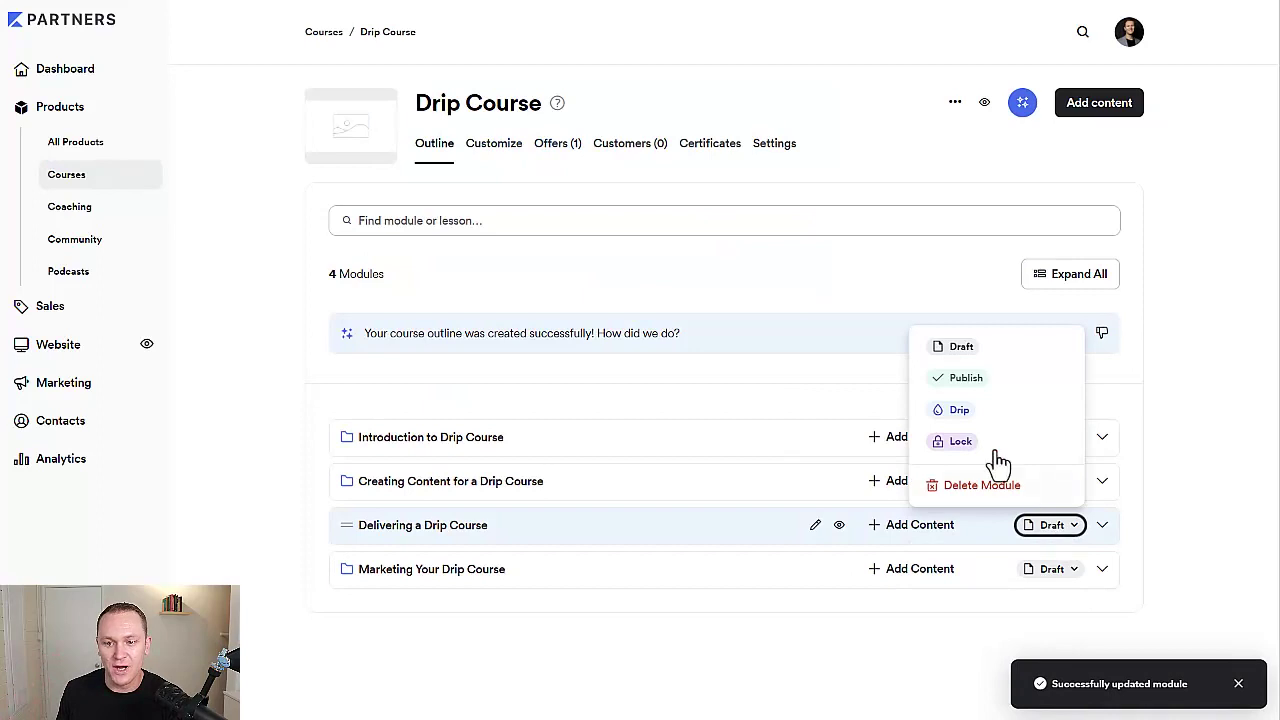
{"action": "left_click", "coordinate": [979, 418]}
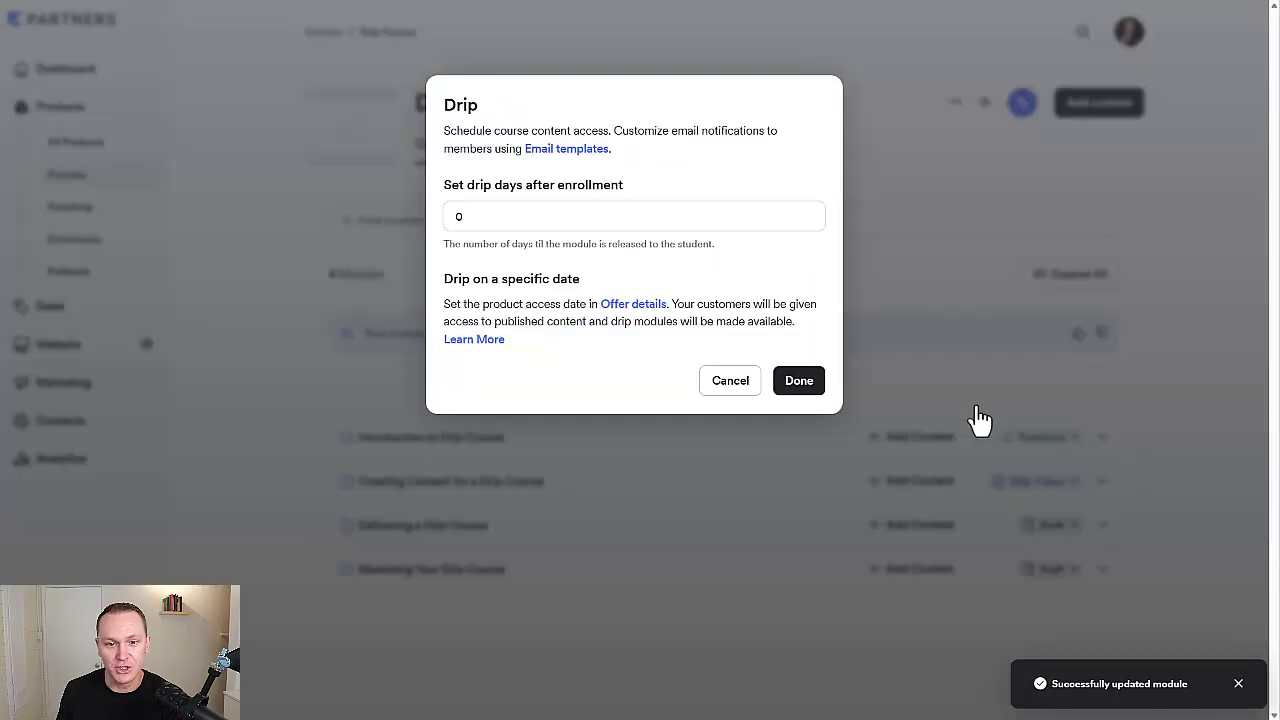
{"action": "double_click", "coordinate": [468, 215]}
{"action": "left_click", "coordinate": [750, 384]}
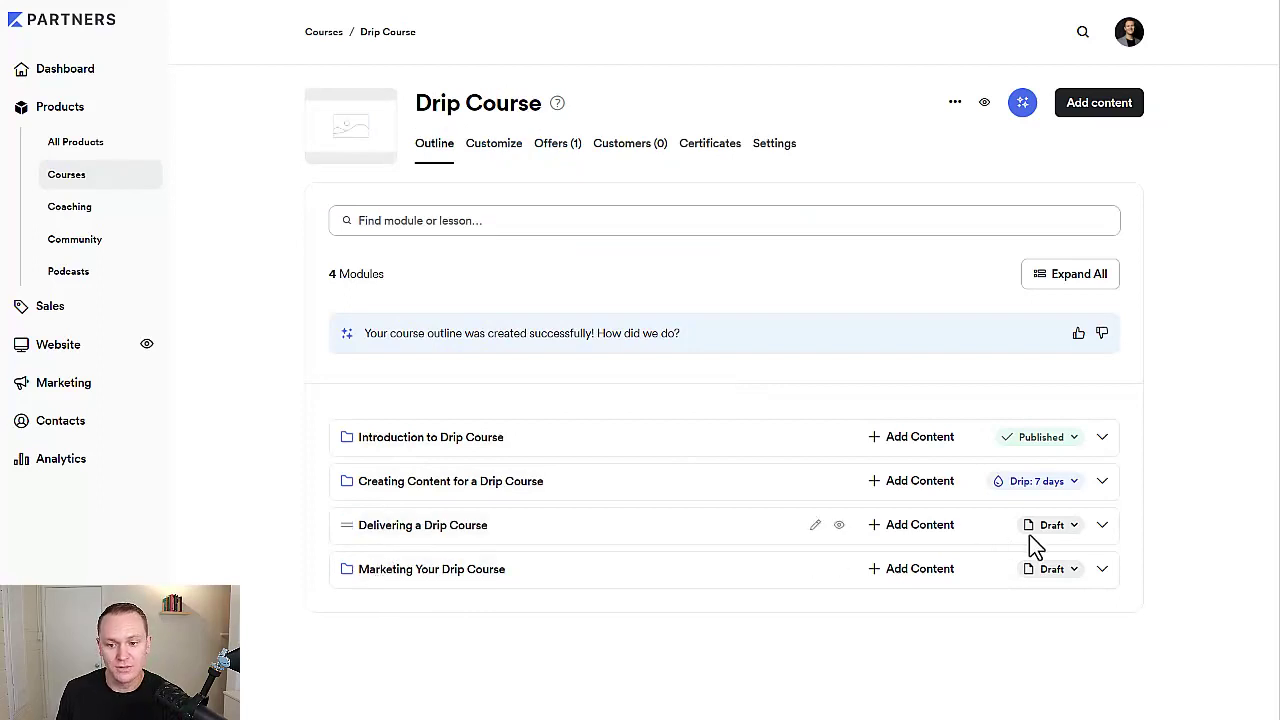
Expand Creating Content and publish Writing Content, Choosing a Topic and Creating an Outline.
{"action": "left_click", "coordinate": [1102, 481]}
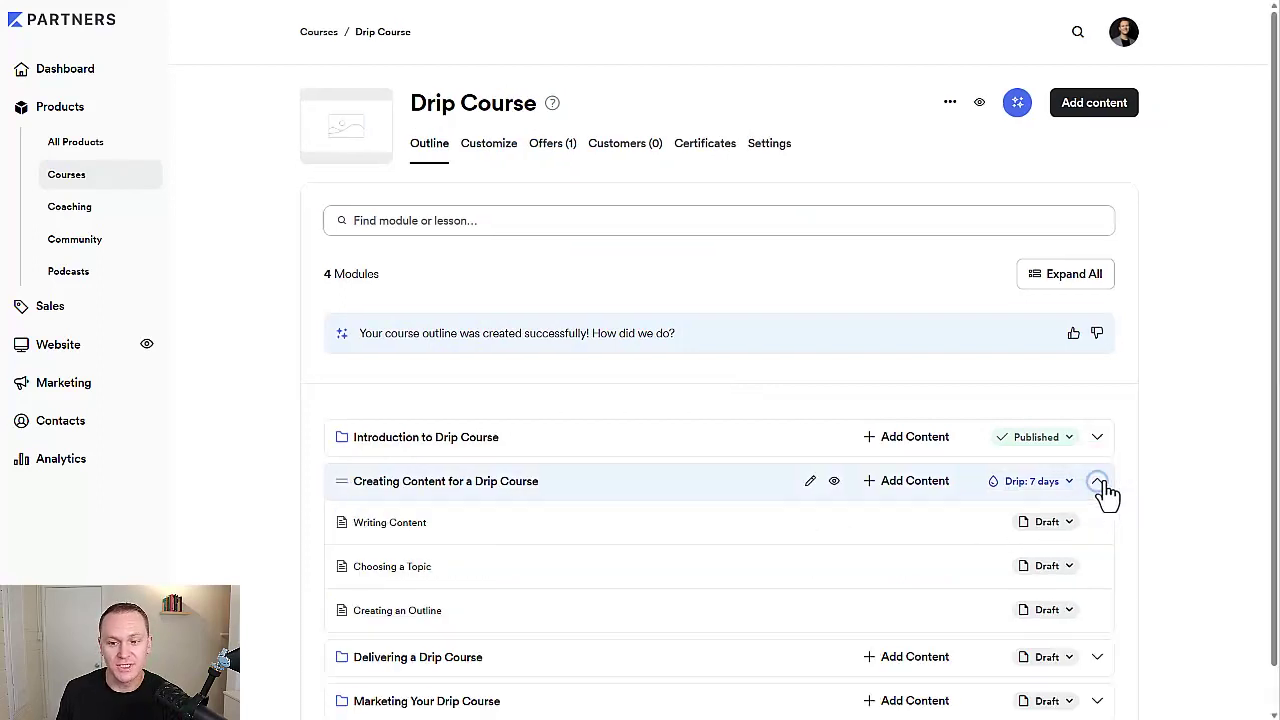
{"action": "left_click", "coordinate": [1055, 523]}
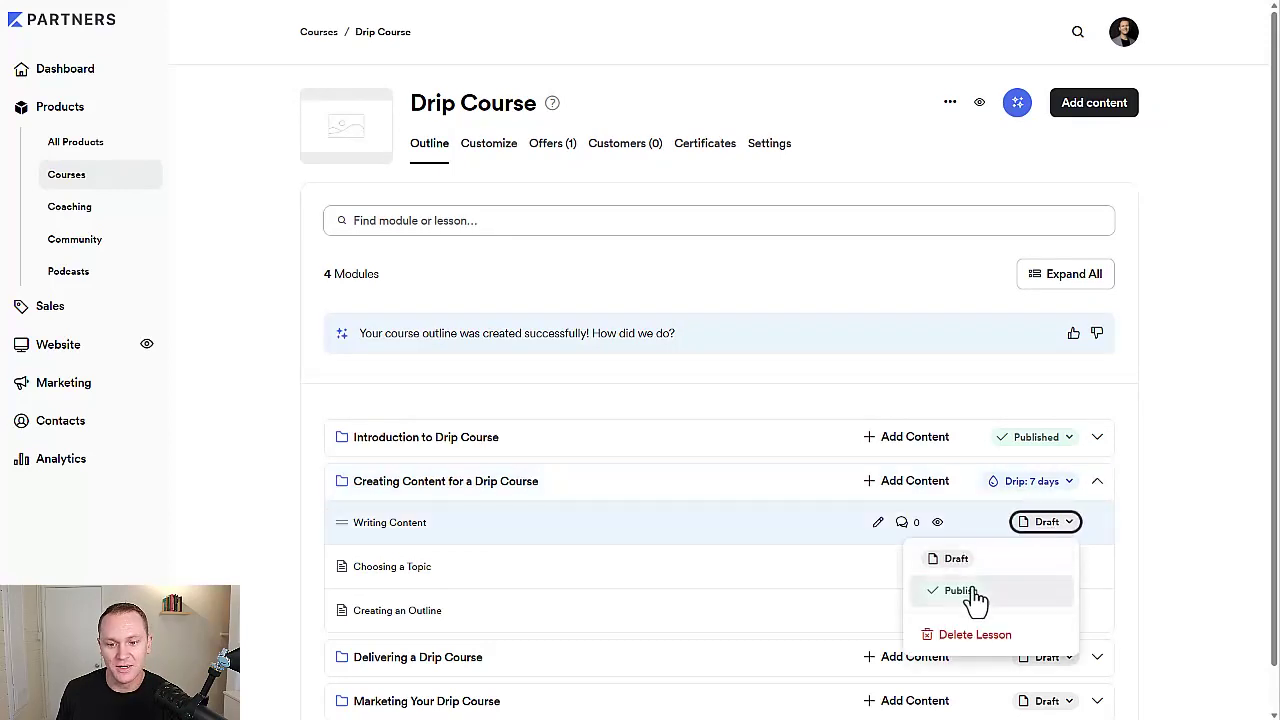
{"action": "left_click", "coordinate": [966, 590]}
{"action": "left_click", "coordinate": [1040, 566]}
{"action": "left_click", "coordinate": [1012, 634]}
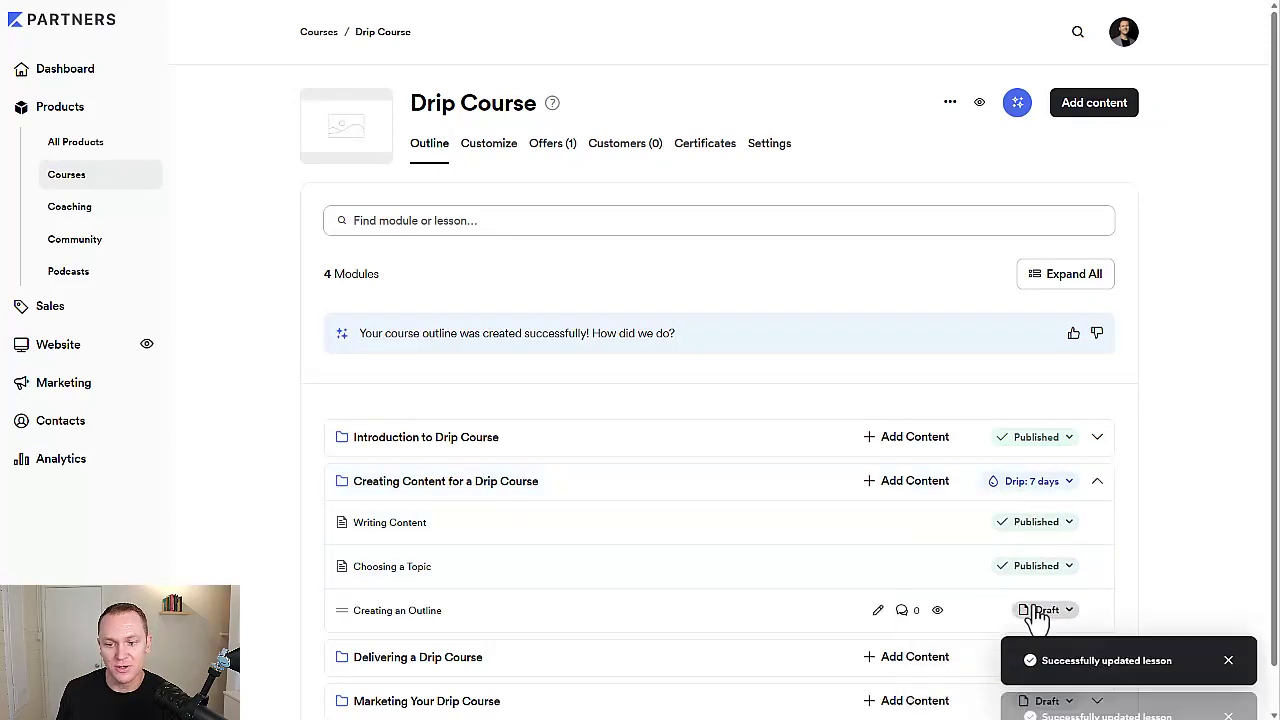
{"action": "left_click", "coordinate": [1032, 610]}
{"action": "left_click", "coordinate": [986, 533]}
{"action": "scroll", "coordinate": [1100, 478], "scroll_direction": "down", "scroll_amount": 1}
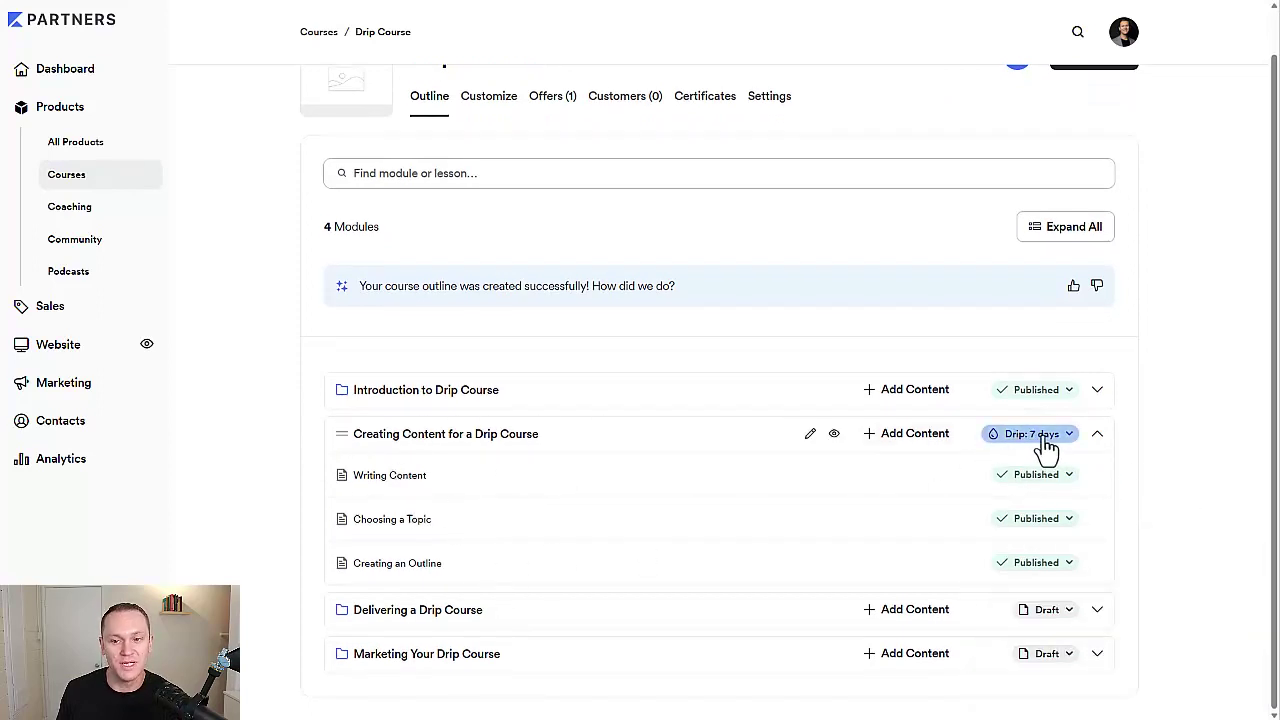
Collapse Creating Content and set Delivering a Drip Course to drip after 14 days.
{"action": "left_click", "coordinate": [1097, 438]}
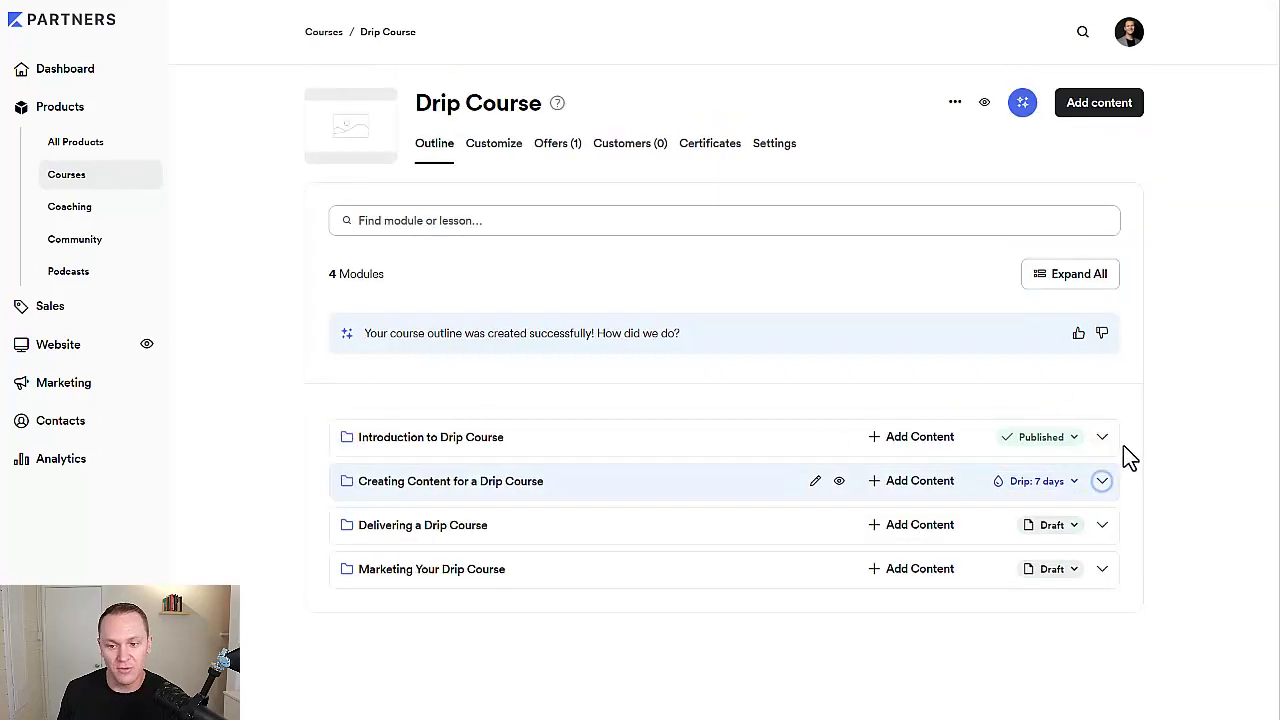
{"action": "left_click", "coordinate": [1050, 527]}
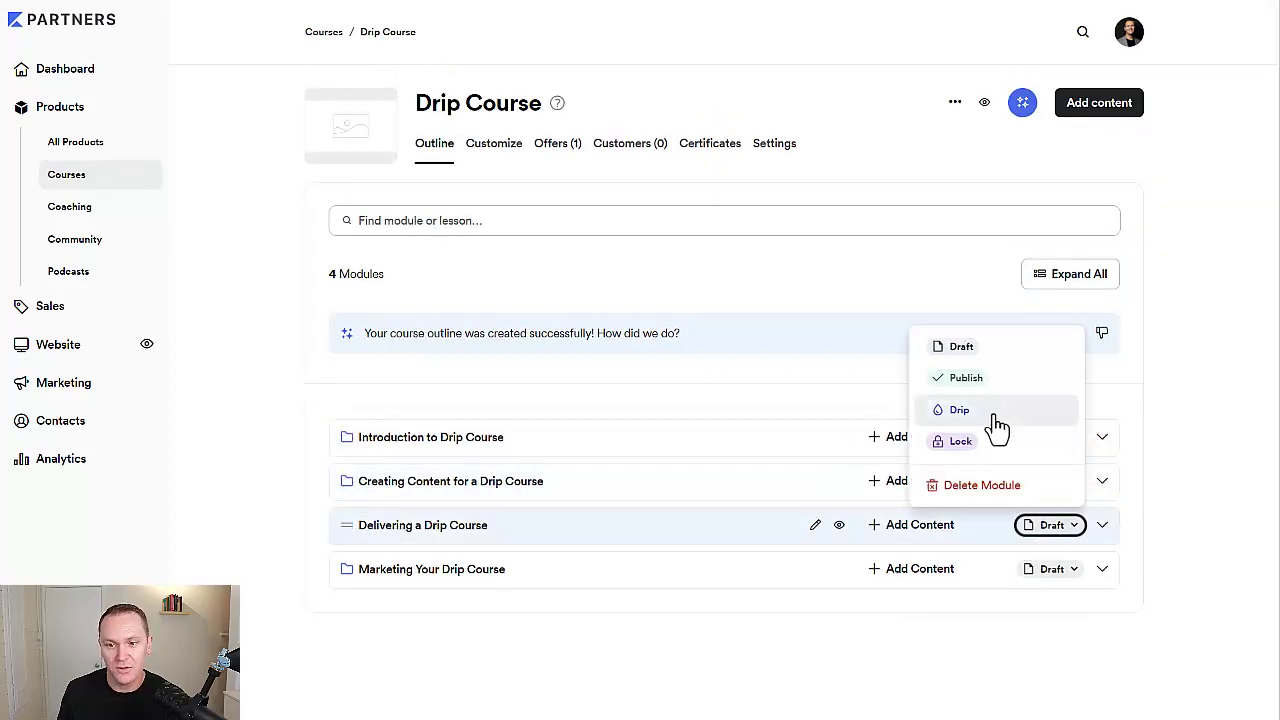
{"action": "left_click", "coordinate": [989, 412]}
{"action": "left_click_drag", "start_coordinate": [500, 218], "coordinate": [435, 219]}
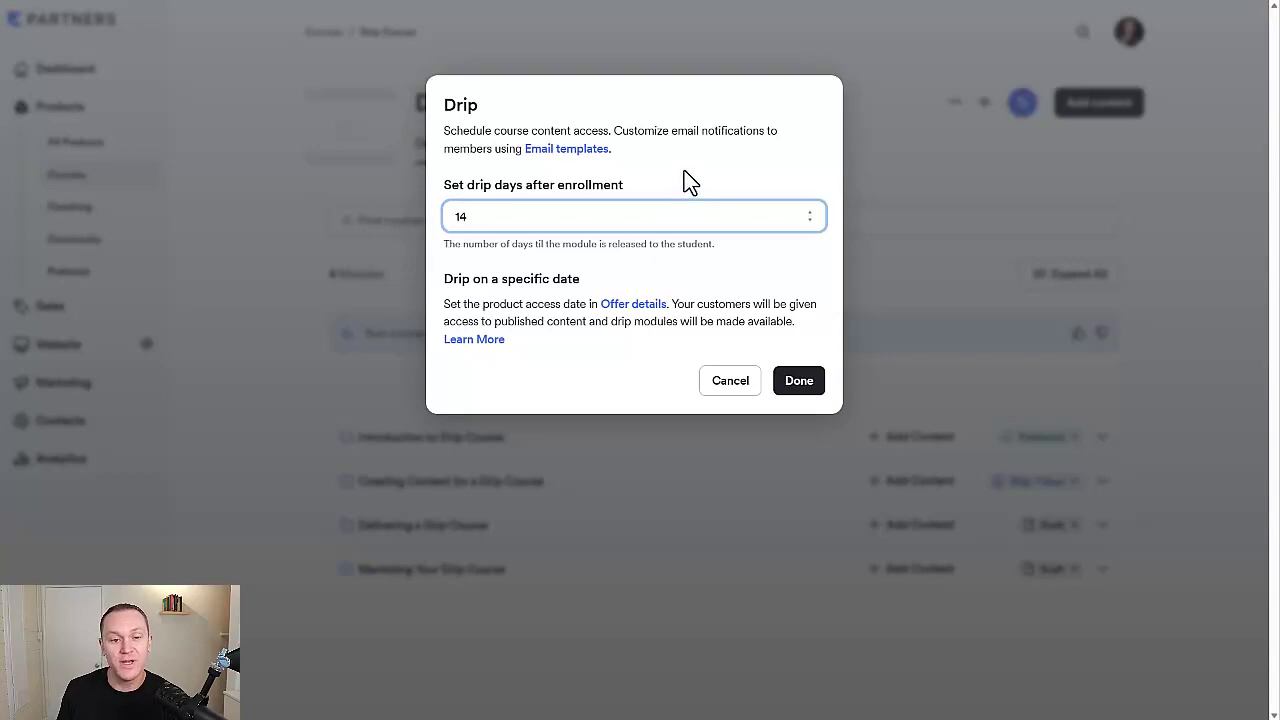
{"action": "left_click", "coordinate": [796, 386]}
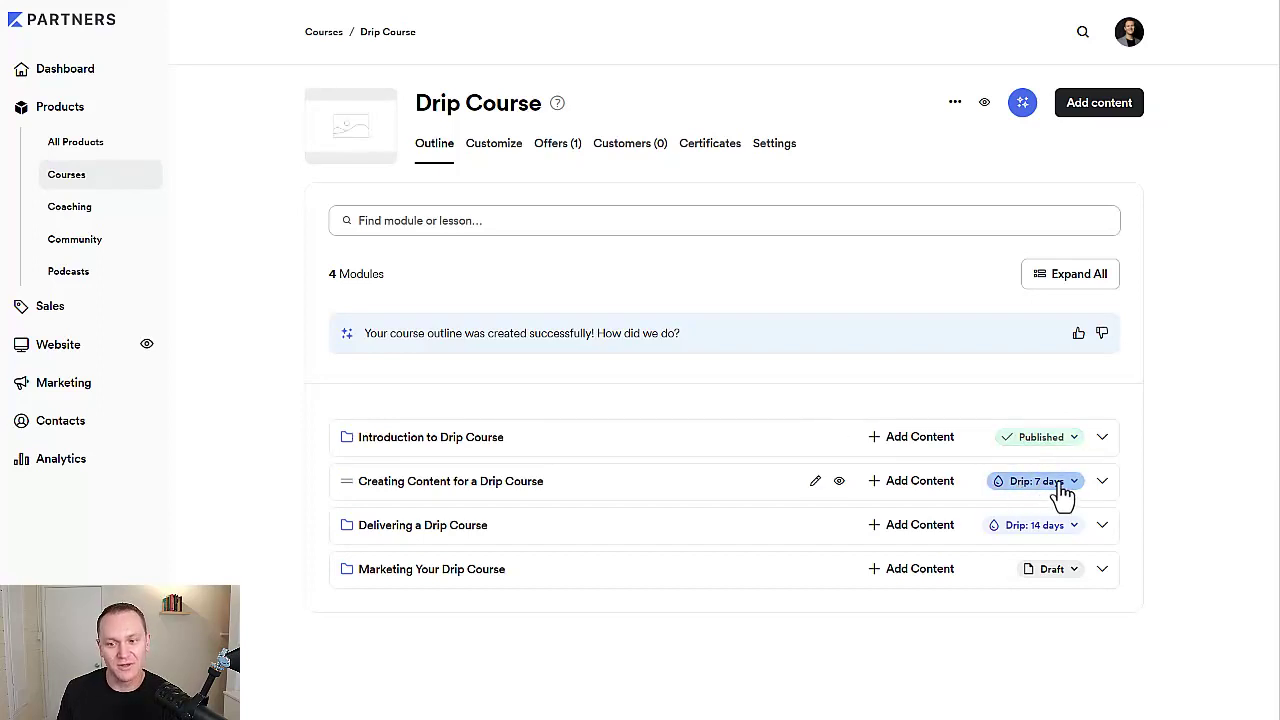
Set Marketing Your Drip Course to drip 21 days after enrollment.
{"action": "left_click", "coordinate": [1050, 570]}
{"action": "left_click", "coordinate": [985, 458]}
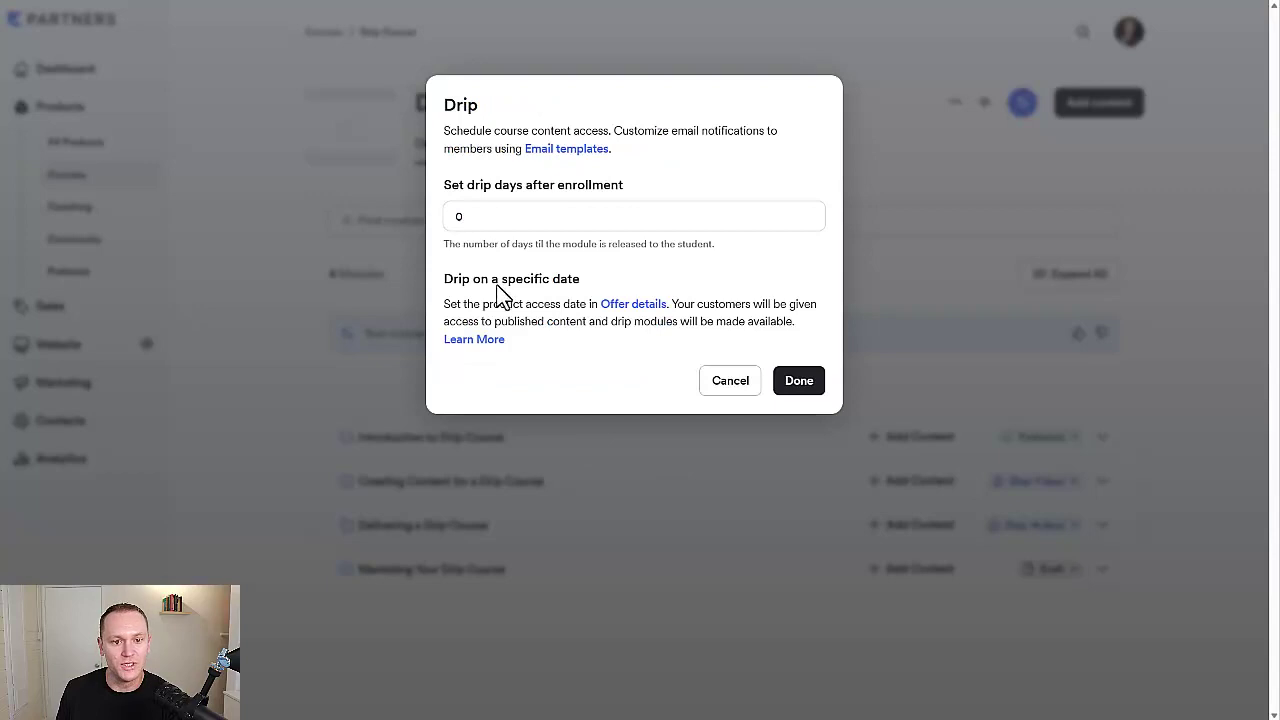
{"action": "left_click_drag", "start_coordinate": [471, 214], "coordinate": [443, 220]}
{"action": "type", "text": "21"}
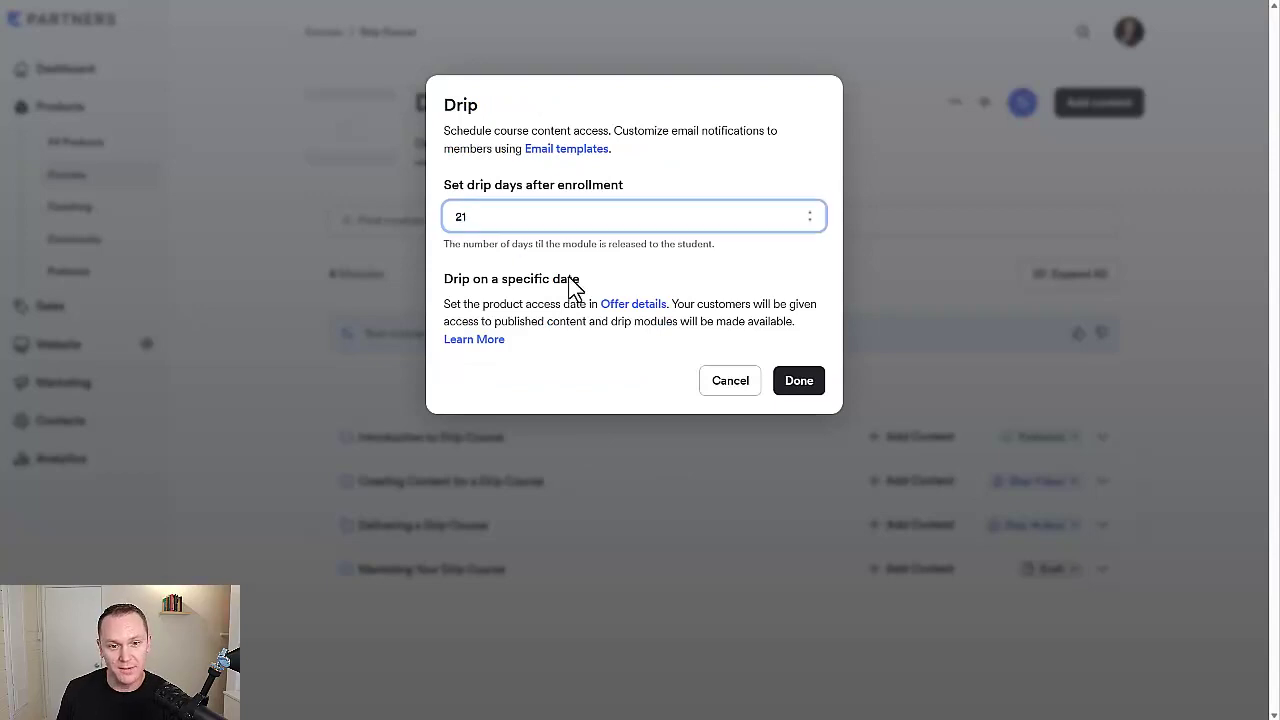
{"action": "left_click", "coordinate": [796, 388]}
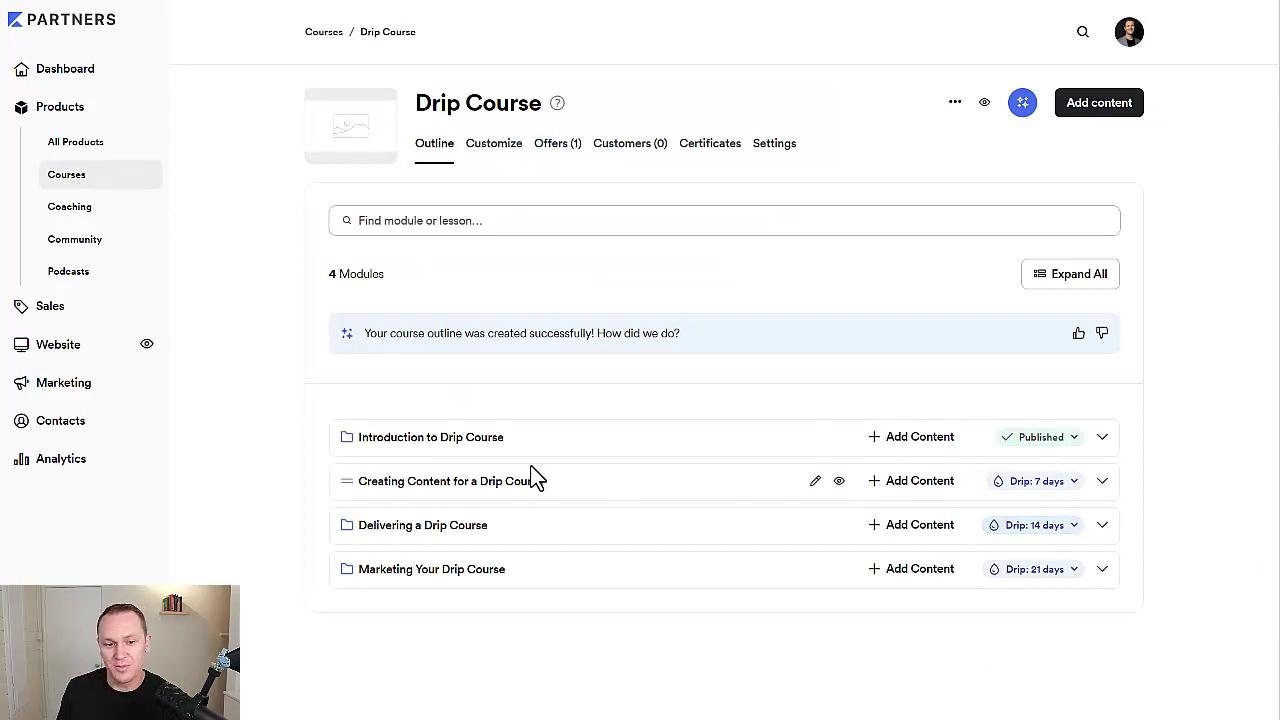
{"action": "left_click", "coordinate": [1102, 437]}
{"action": "left_click", "coordinate": [1100, 439]}
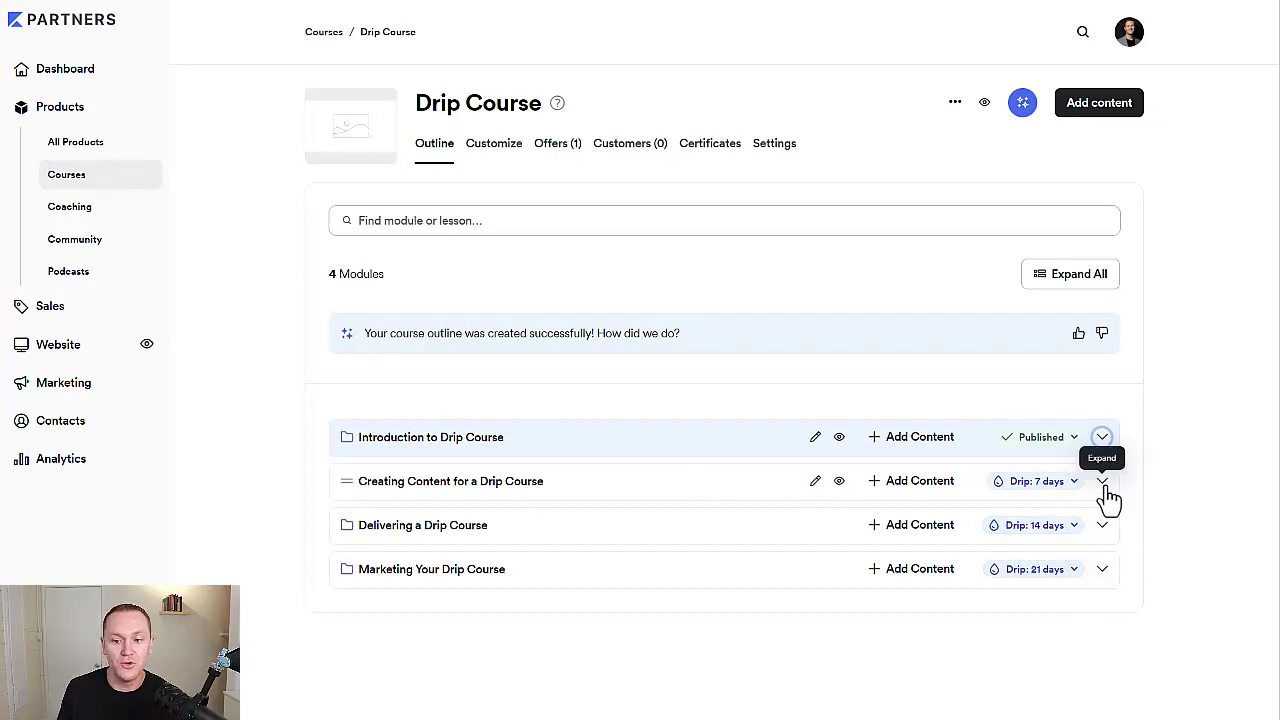
{"action": "left_click", "coordinate": [1070, 483]}
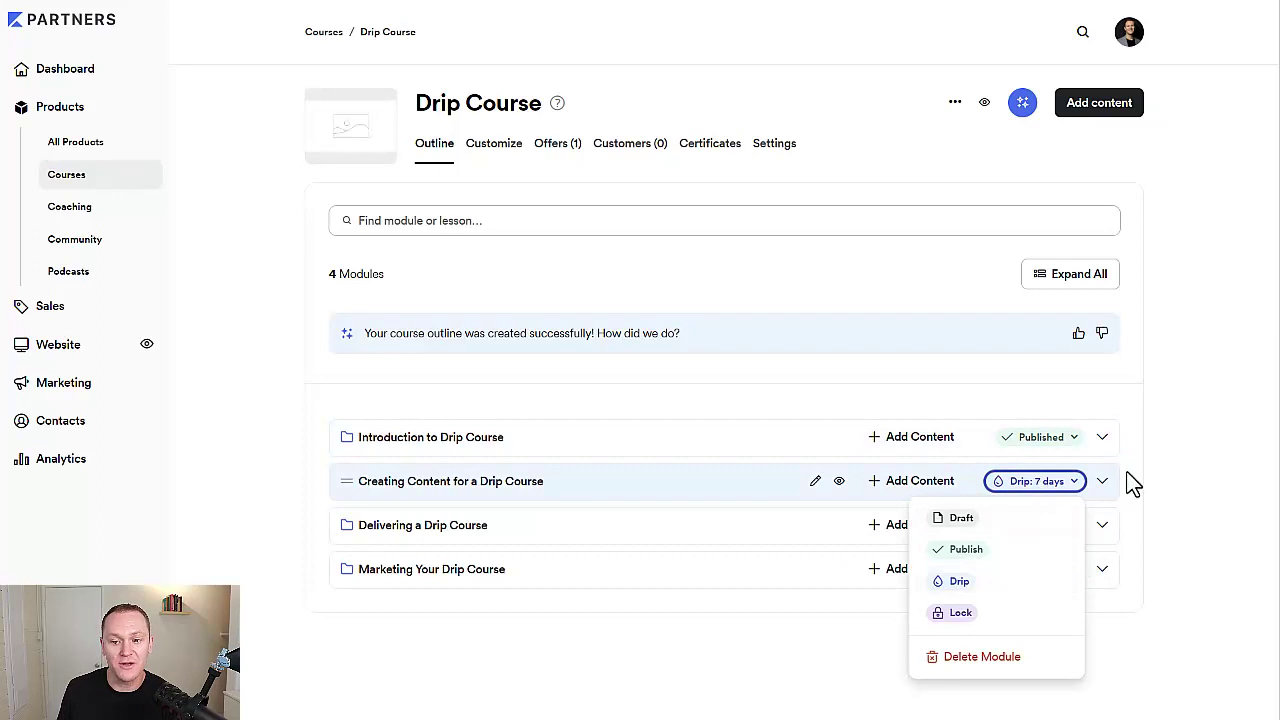
{"action": "left_click", "coordinate": [1190, 455]}
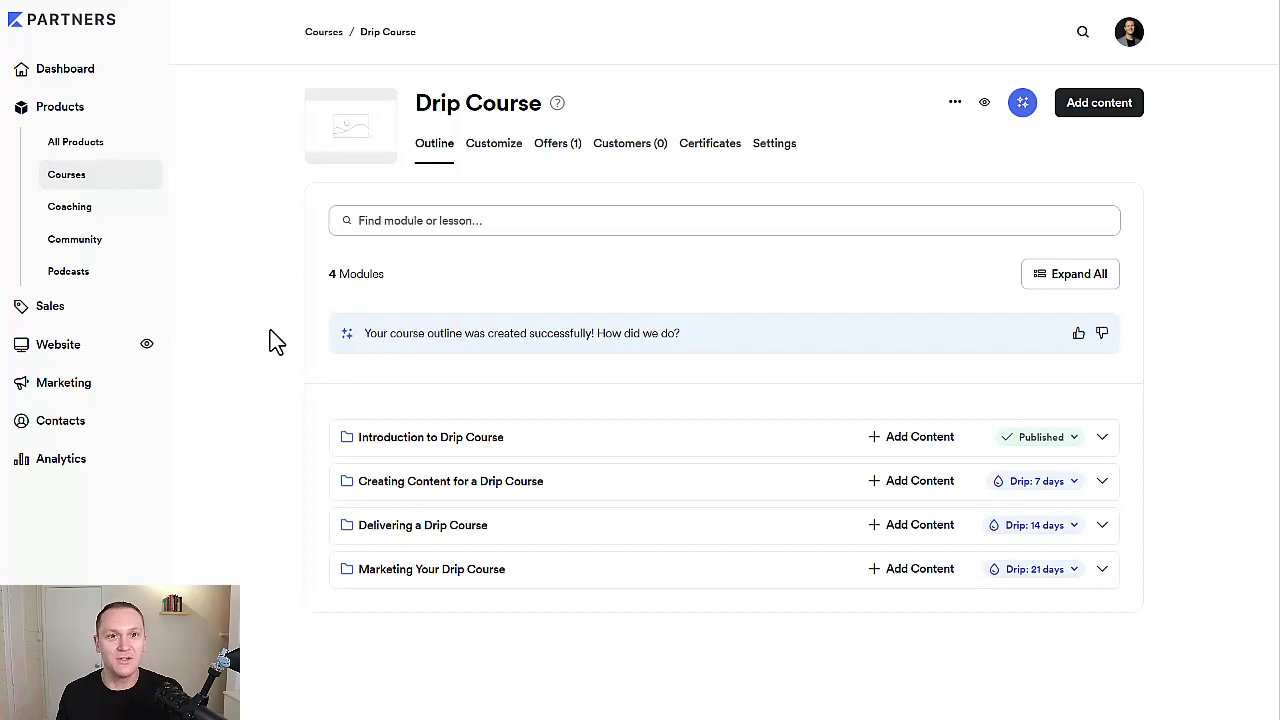
{"action": "left_click", "coordinate": [1040, 490]}
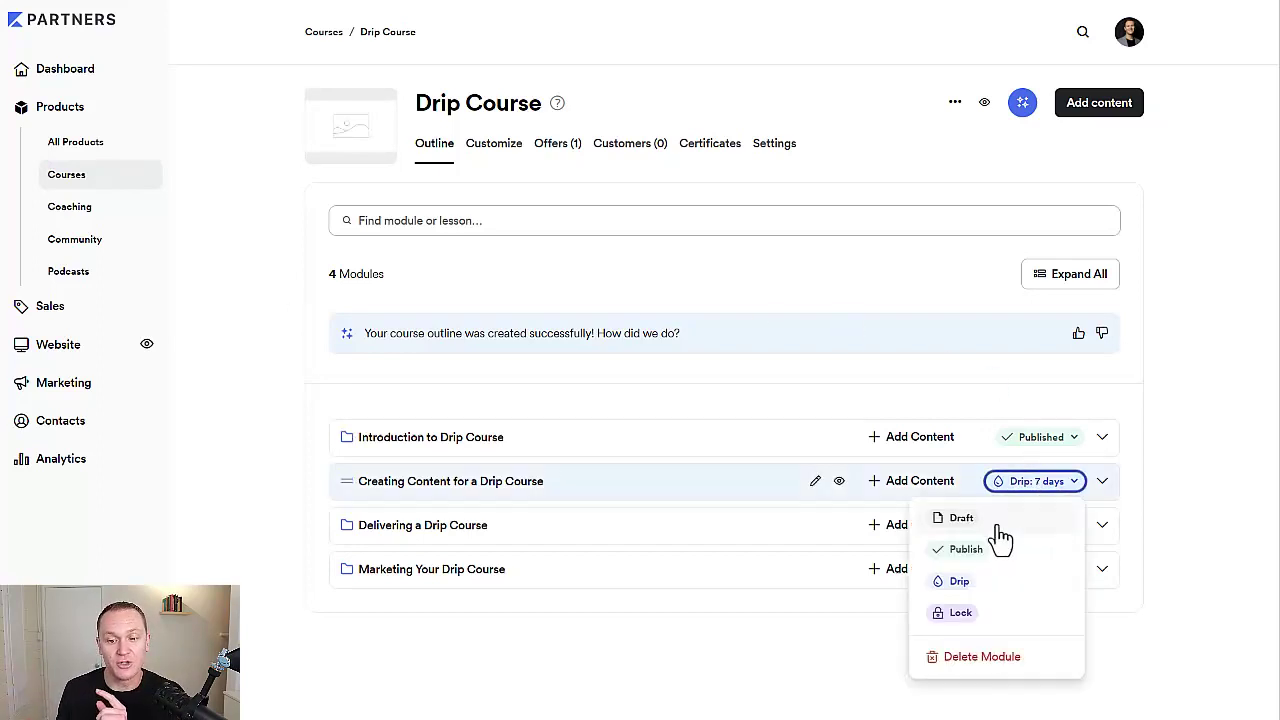
{"action": "left_click", "coordinate": [1172, 486]}
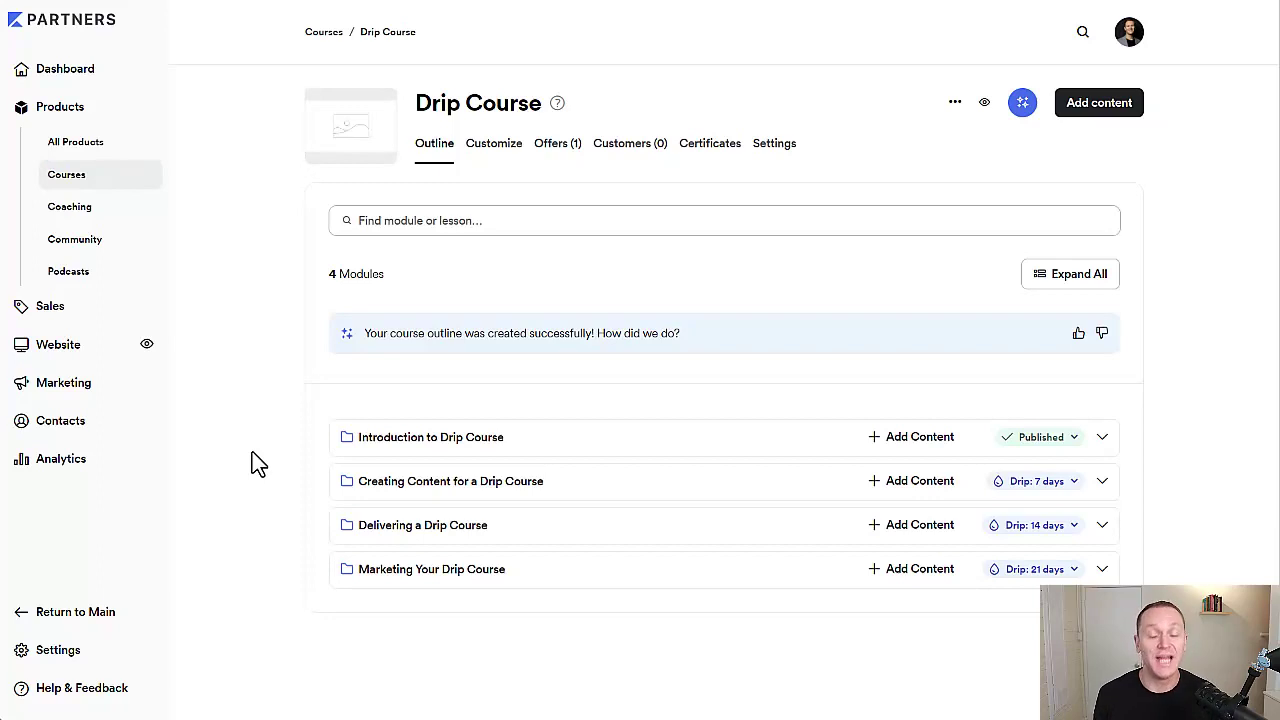
{"action": "left_click", "coordinate": [90, 660]}
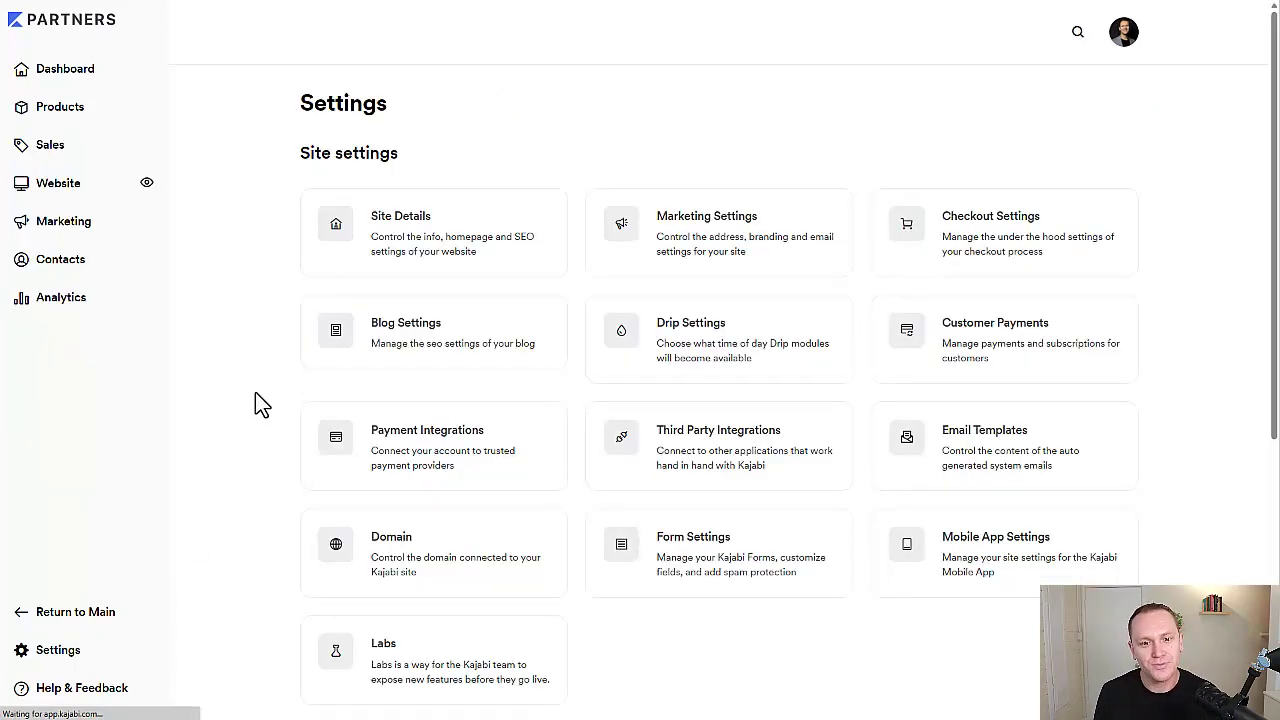
Save drip release at 7am Pacific Time with customer emails, then go back to Settings.
{"action": "left_click", "coordinate": [625, 345]}
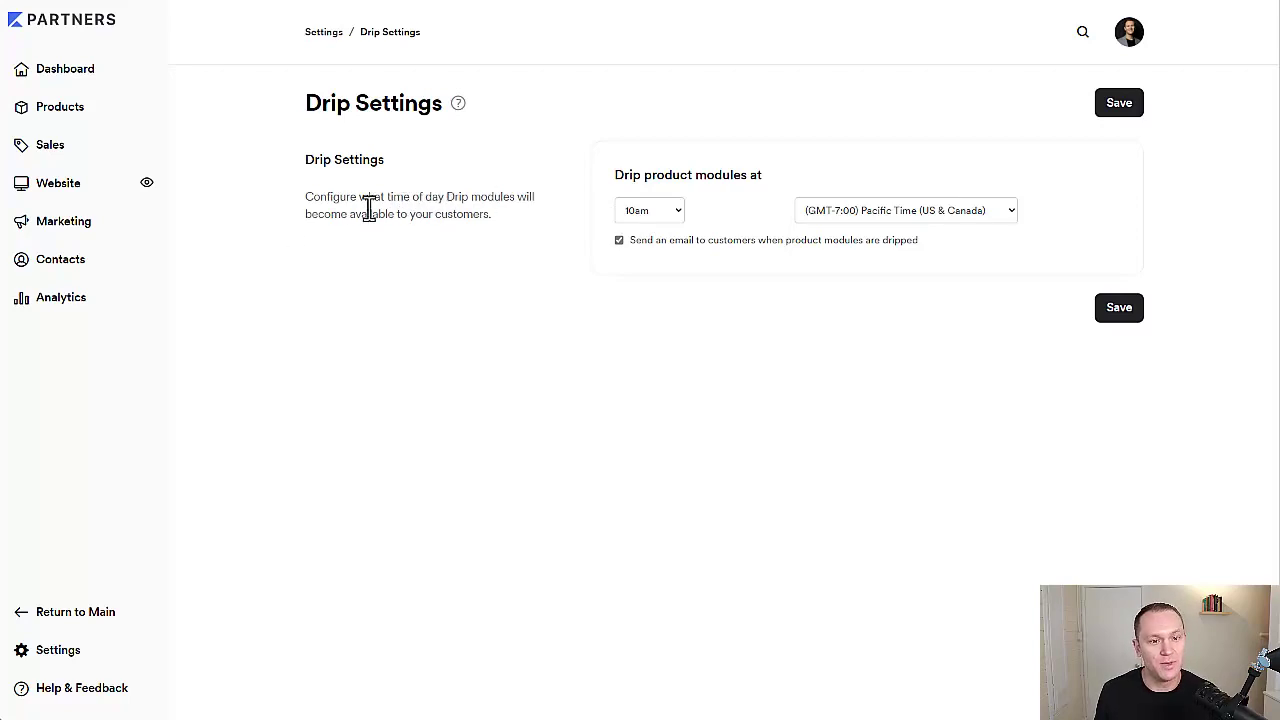
{"action": "left_click", "coordinate": [671, 212]}
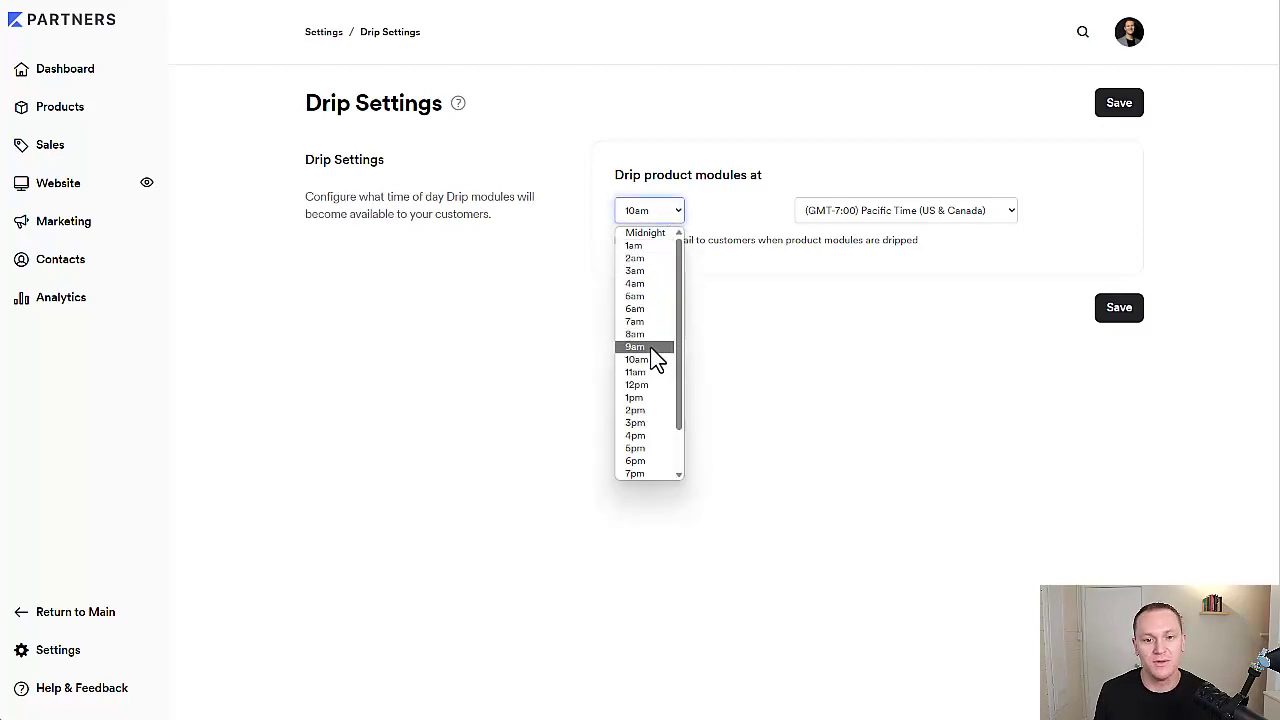
{"action": "left_click", "coordinate": [640, 322]}
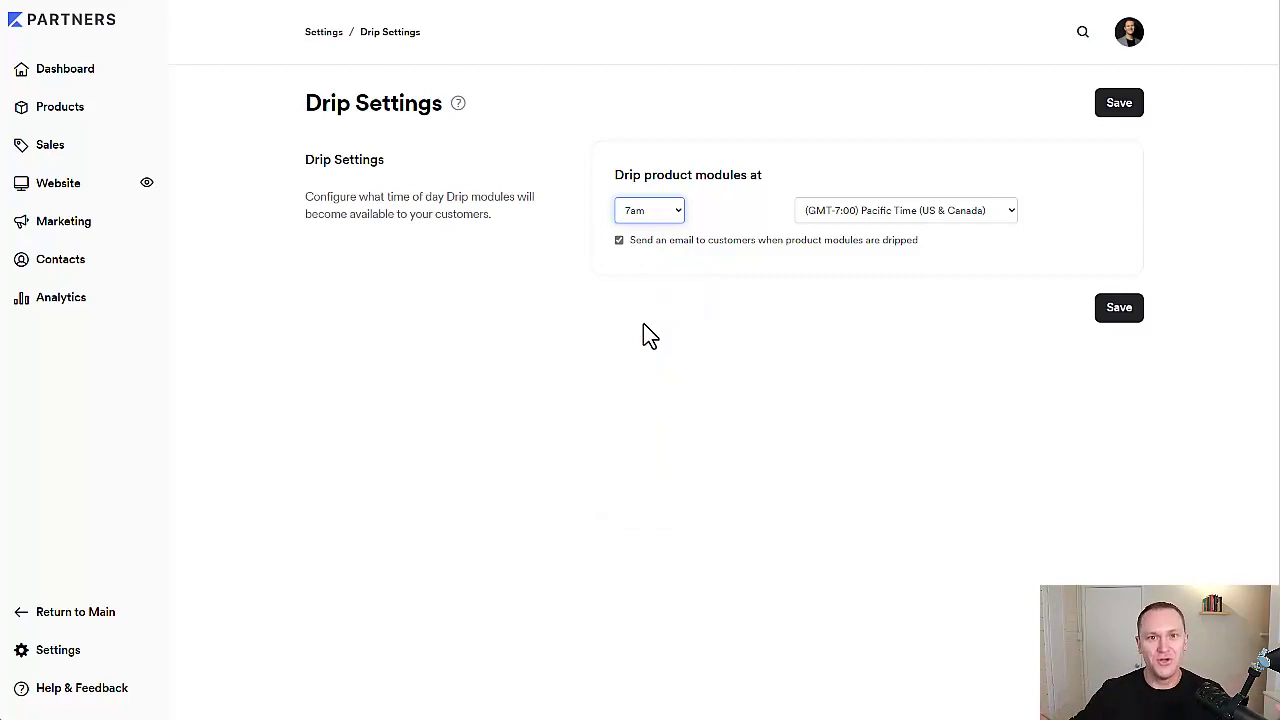
{"action": "left_click", "coordinate": [893, 217]}
{"action": "scroll", "coordinate": [908, 357], "scroll_direction": "down", "scroll_amount": 5}
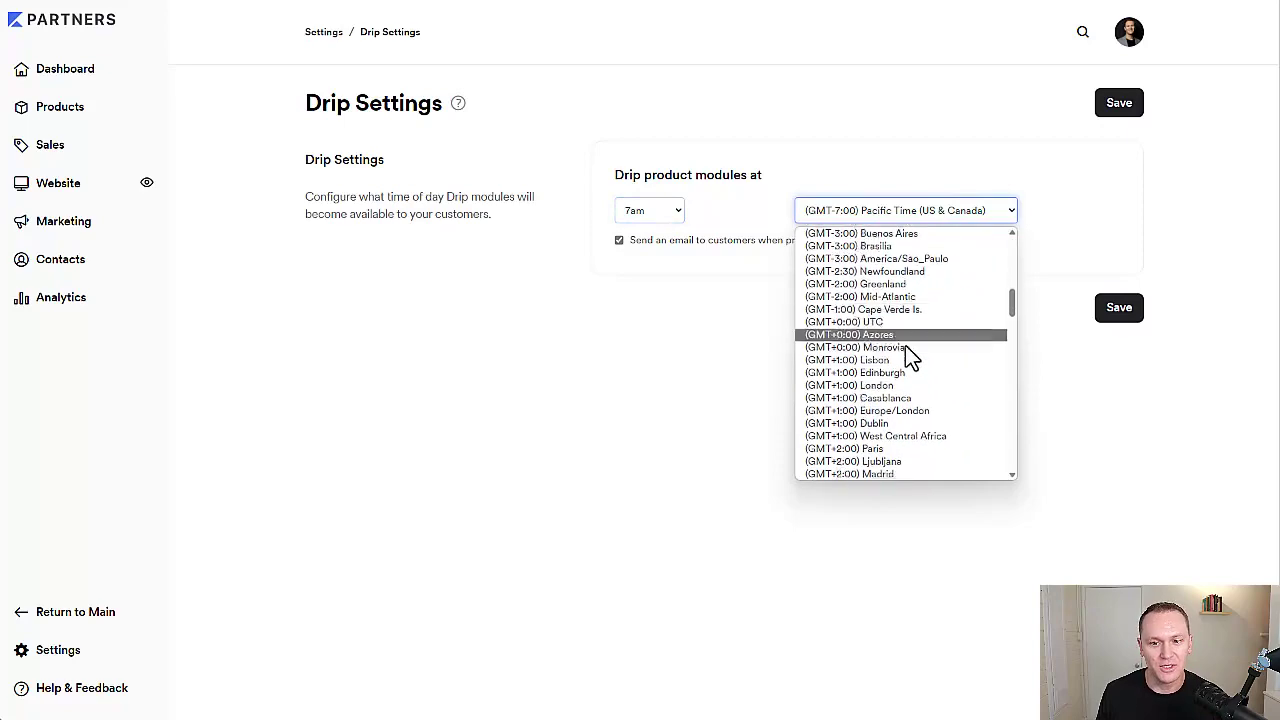
{"action": "scroll", "coordinate": [908, 366], "scroll_direction": "up", "scroll_amount": 5}
{"action": "left_click", "coordinate": [590, 402]}
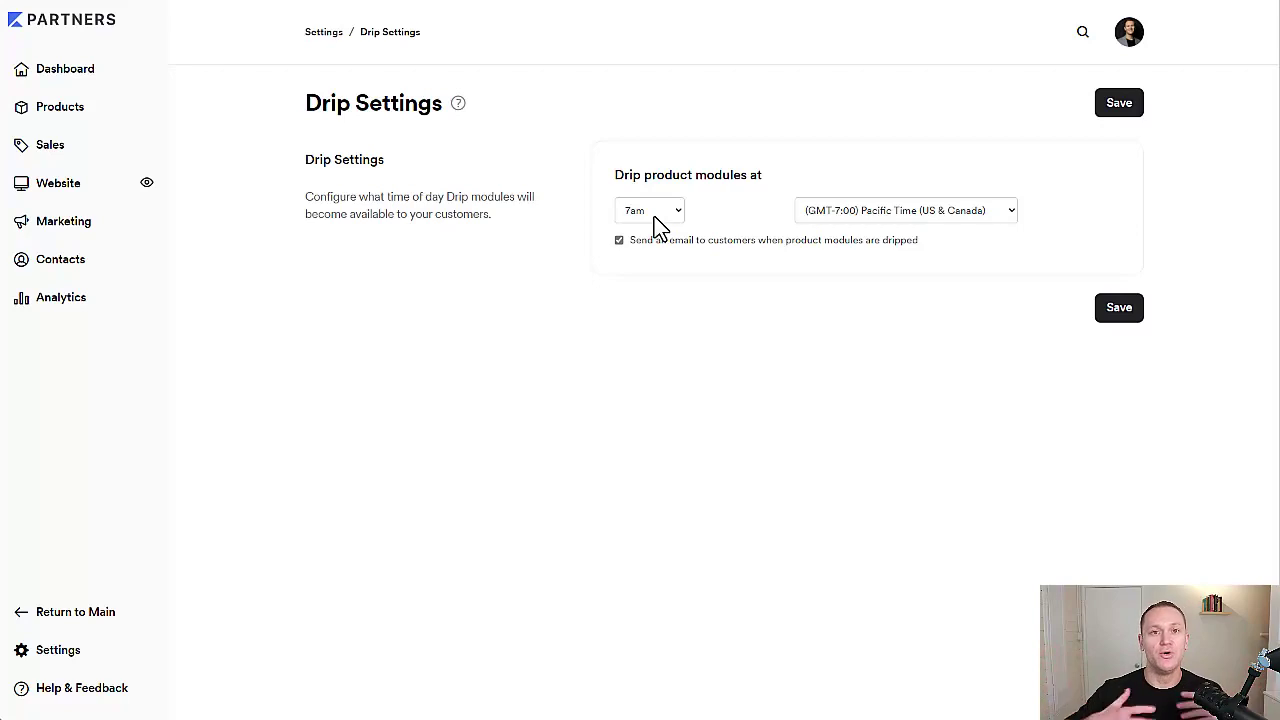
{"action": "left_click", "coordinate": [1106, 318]}
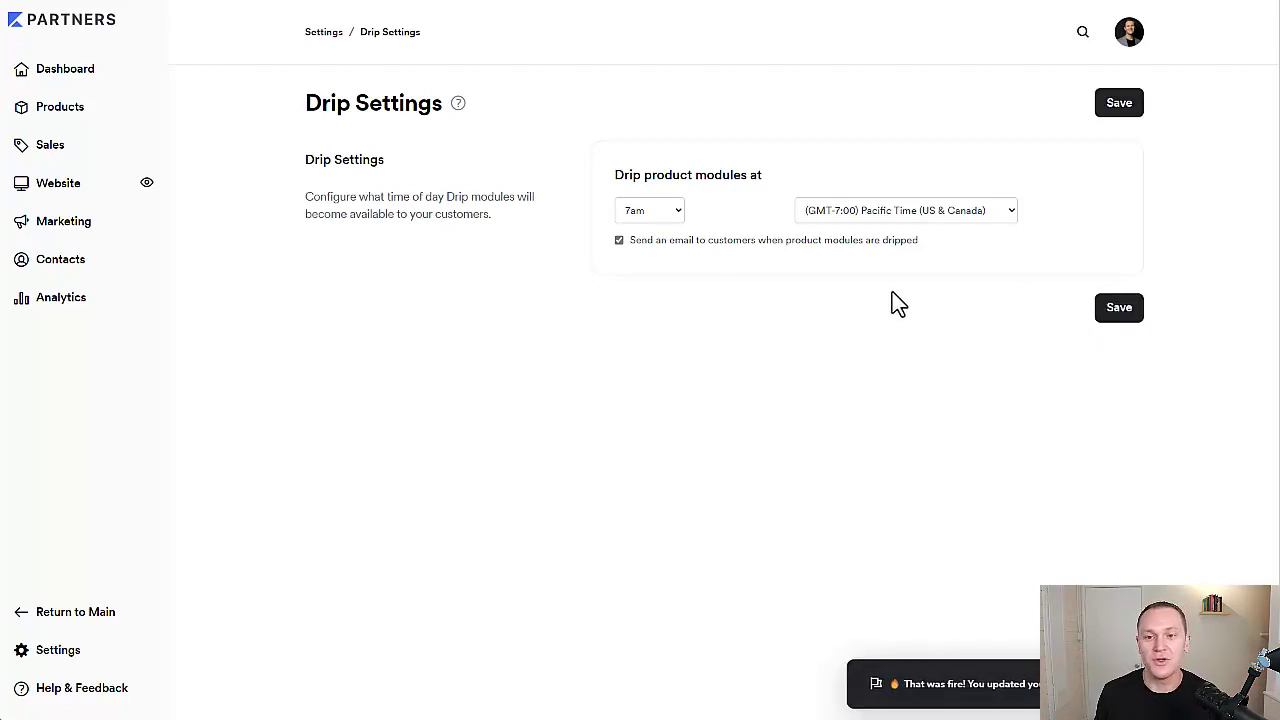
{"action": "left_click", "coordinate": [318, 34]}
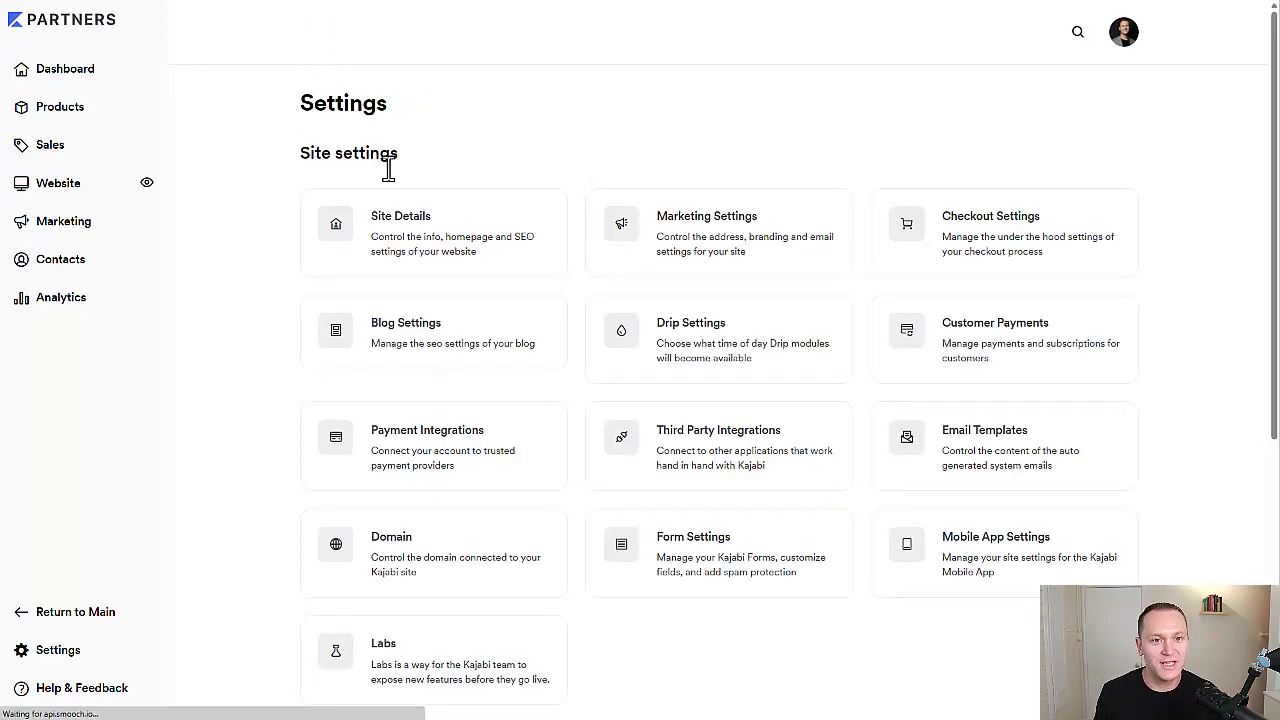
In Email Templates, open Member Drip Notification and start editing its subject.
{"action": "scroll", "coordinate": [614, 372], "scroll_direction": "down", "scroll_amount": 1}
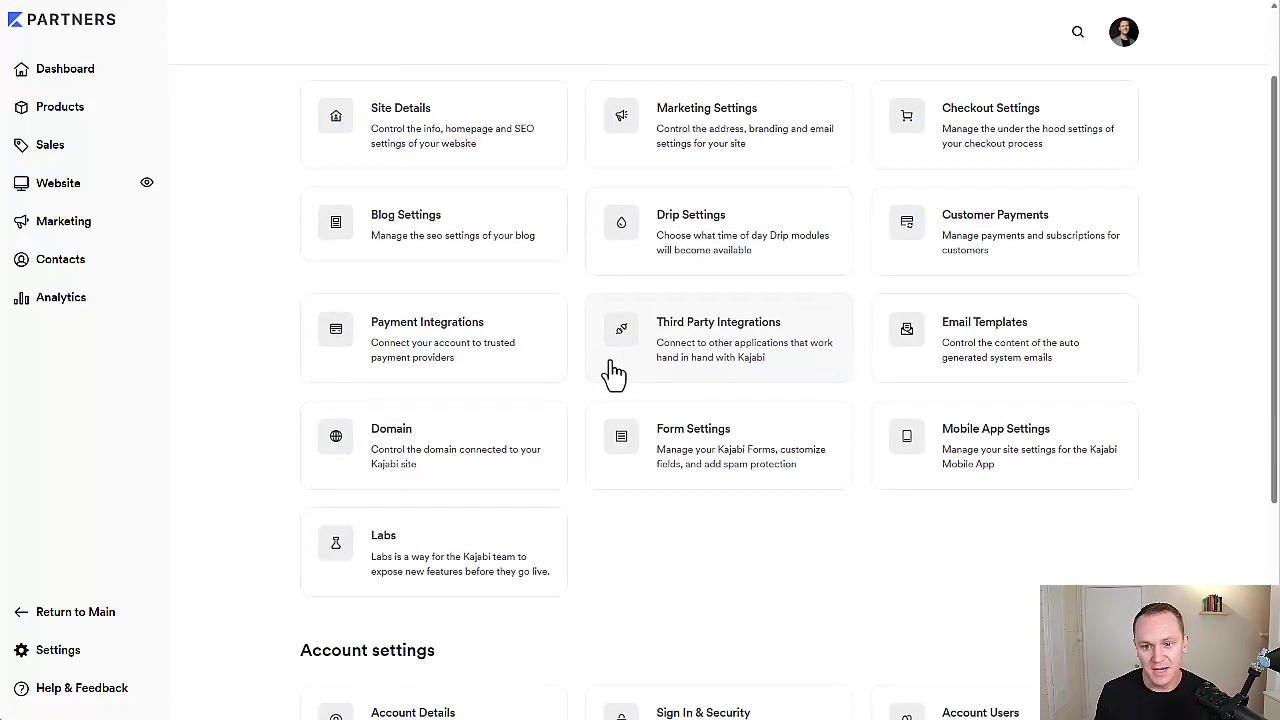
{"action": "left_click", "coordinate": [988, 348]}
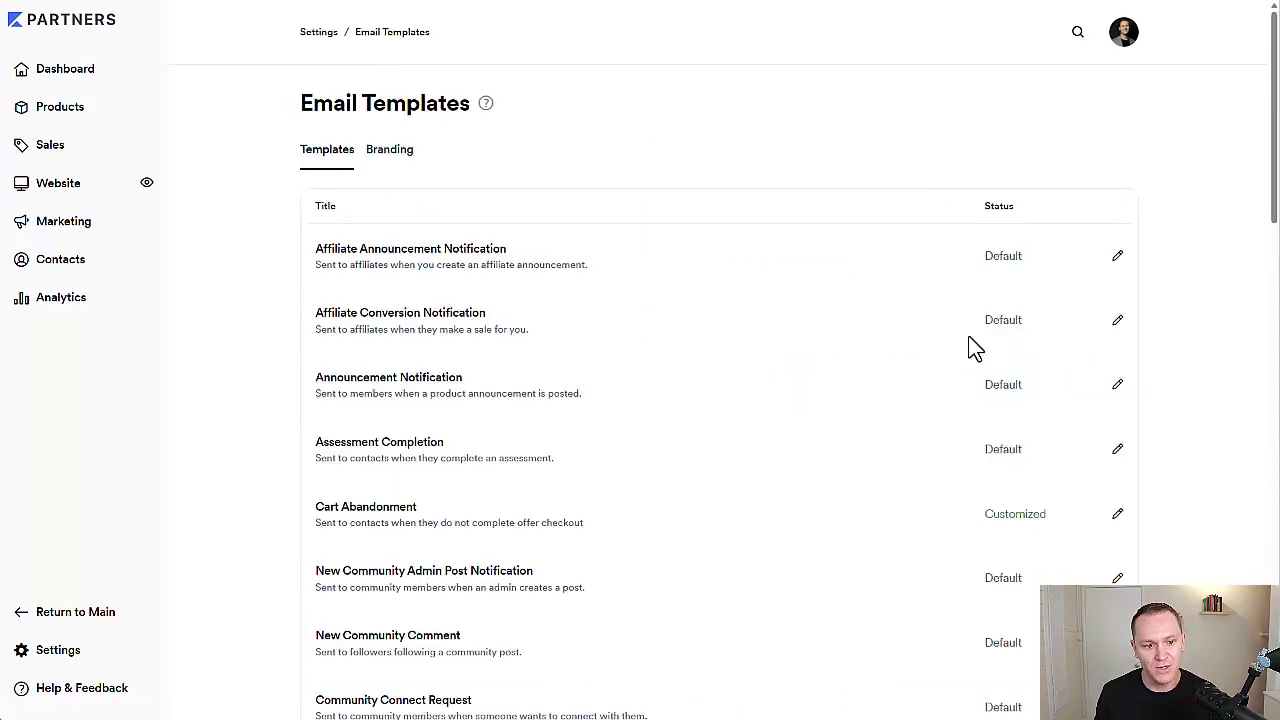
{"action": "scroll", "coordinate": [634, 363], "scroll_direction": "down", "scroll_amount": 3}
{"action": "scroll", "coordinate": [631, 352], "scroll_direction": "down", "scroll_amount": 5}
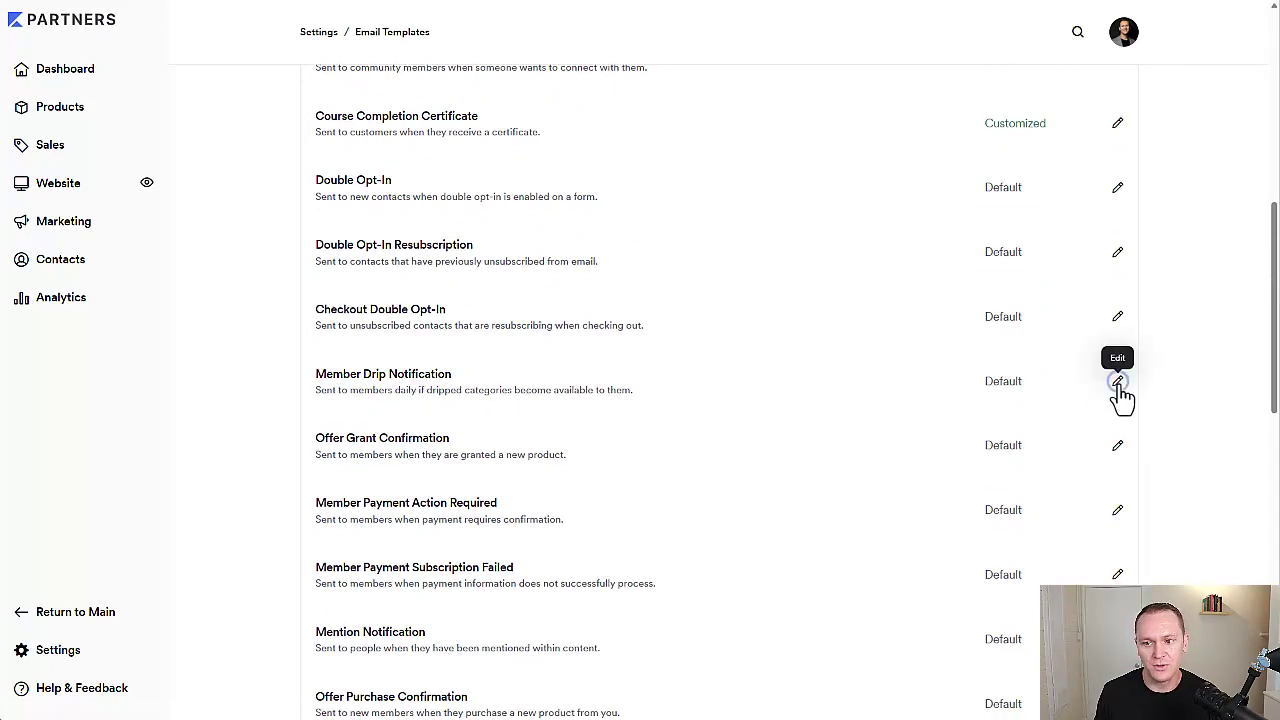
{"action": "left_click", "coordinate": [1118, 384]}
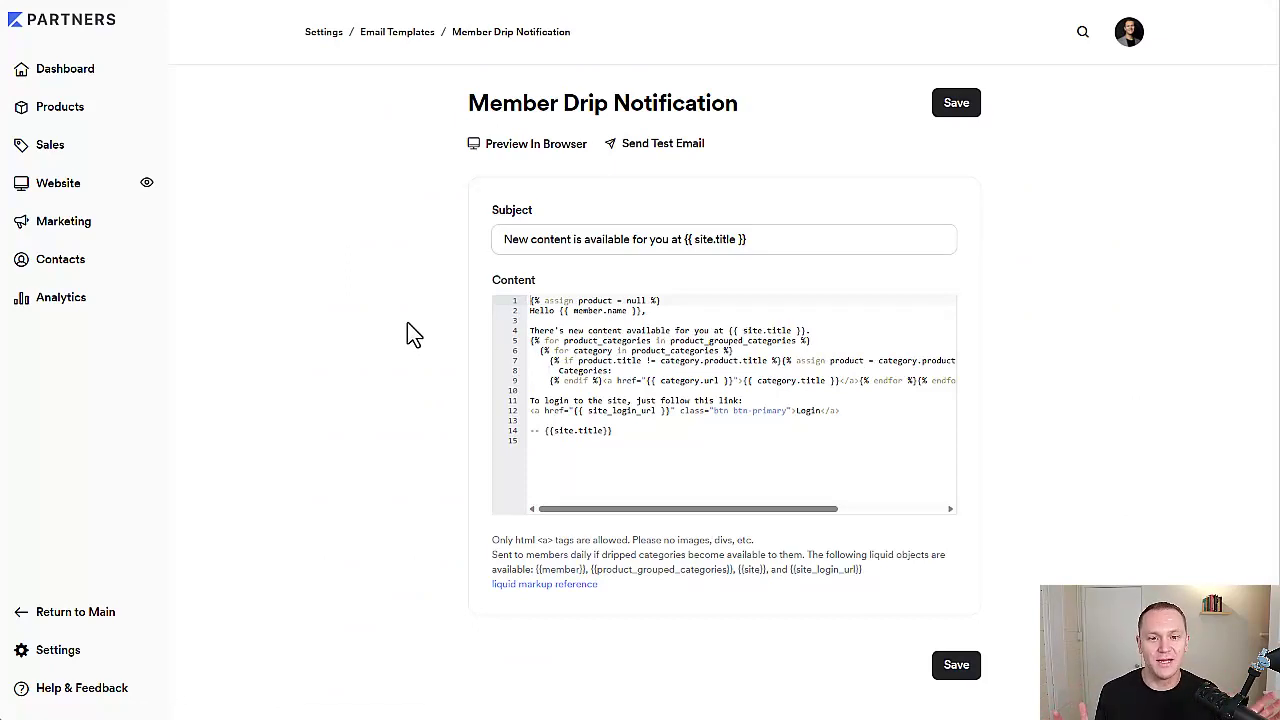
{"action": "left_click", "coordinate": [752, 241]}
{"action": "left_click_drag", "start_coordinate": [752, 241], "coordinate": [684, 243]}
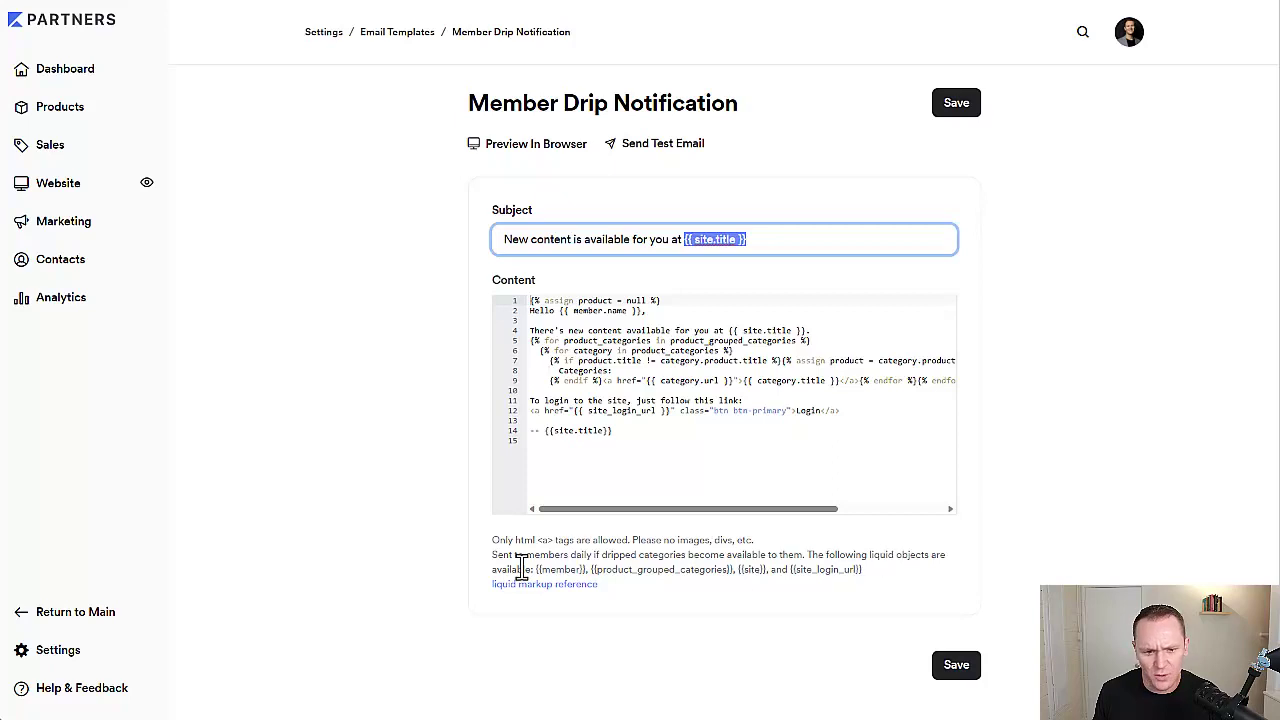
{"action": "left_click", "coordinate": [405, 491]}
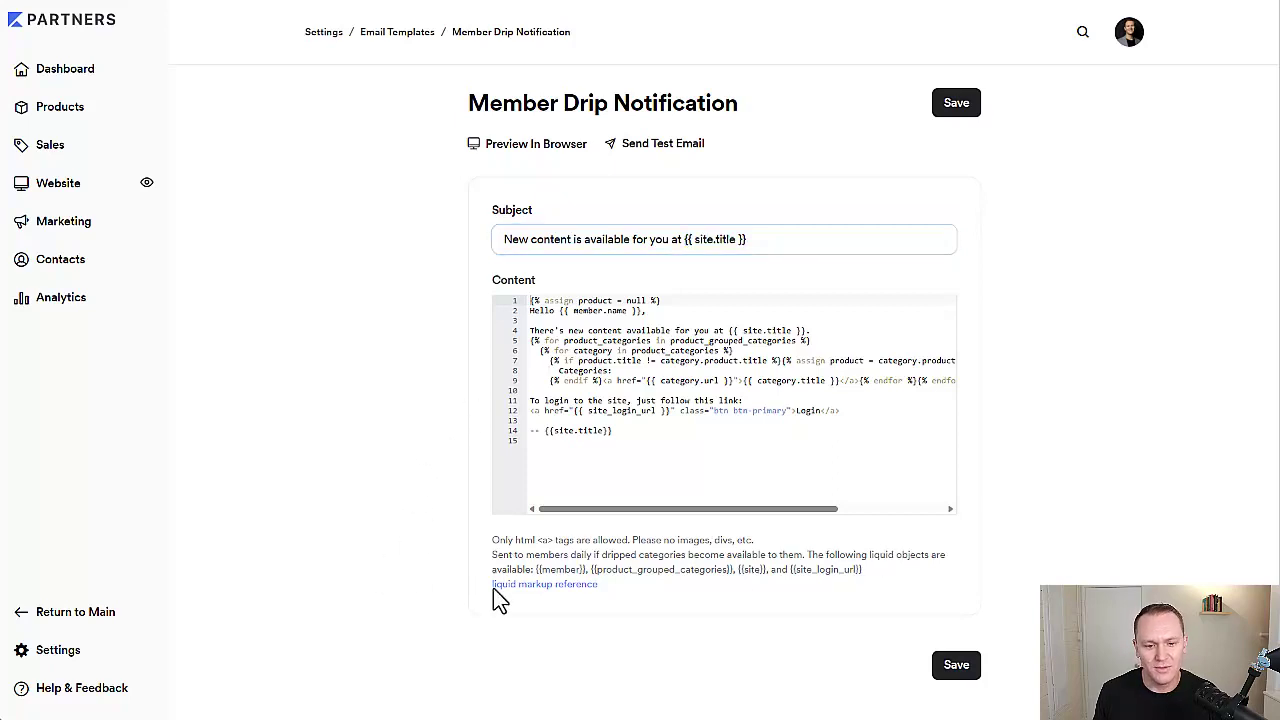
{"action": "left_click", "coordinate": [686, 241]}
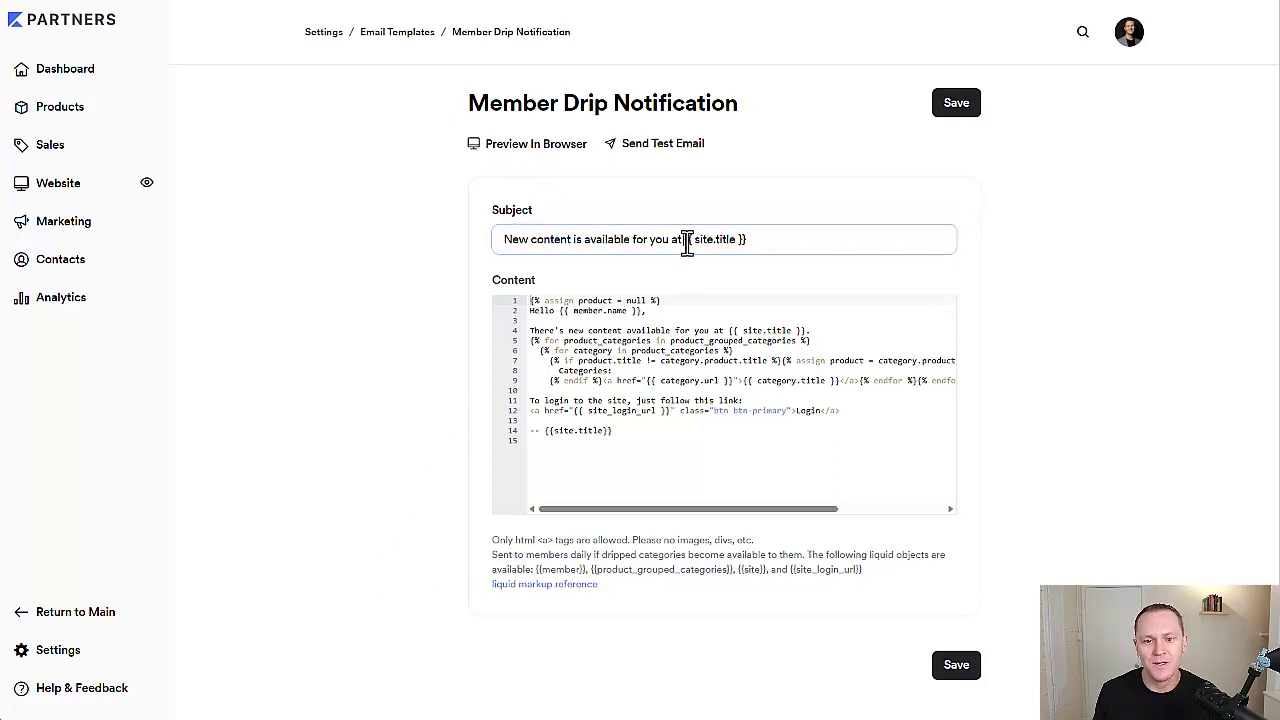
{"action": "left_click_drag", "start_coordinate": [686, 241], "coordinate": [834, 235]}
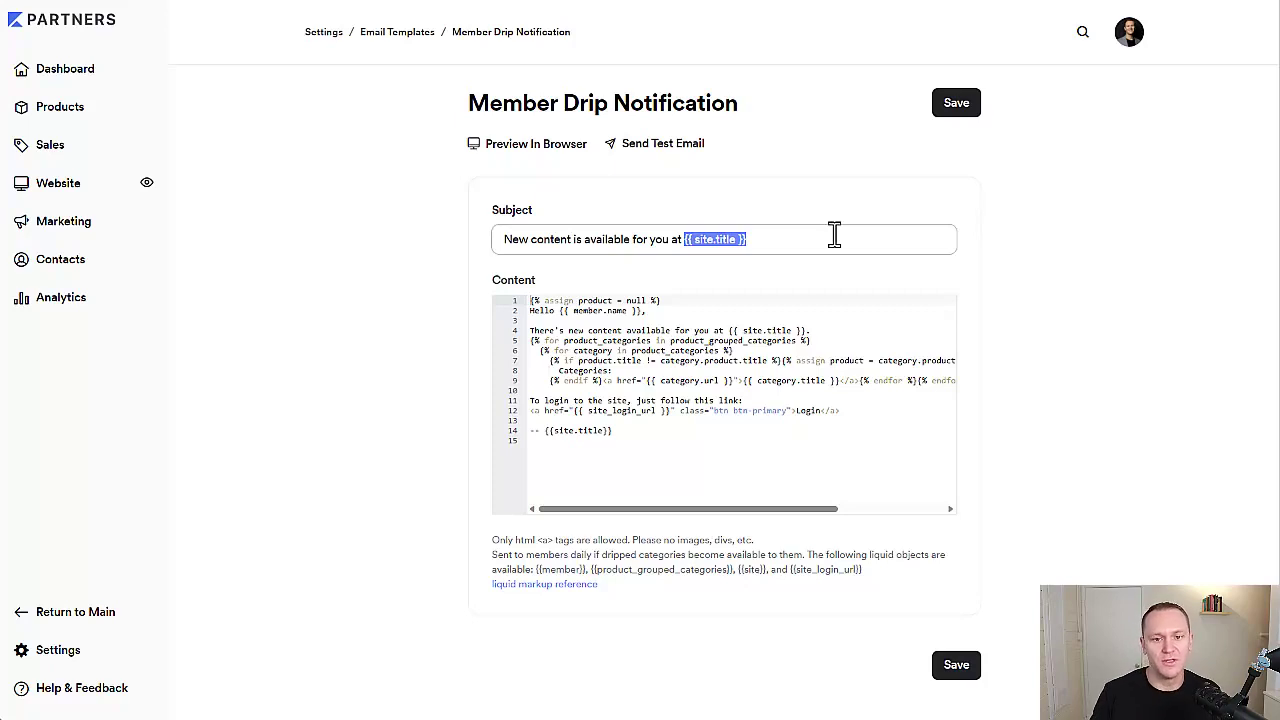
{"action": "left_click_drag", "start_coordinate": [684, 240], "coordinate": [416, 258]}
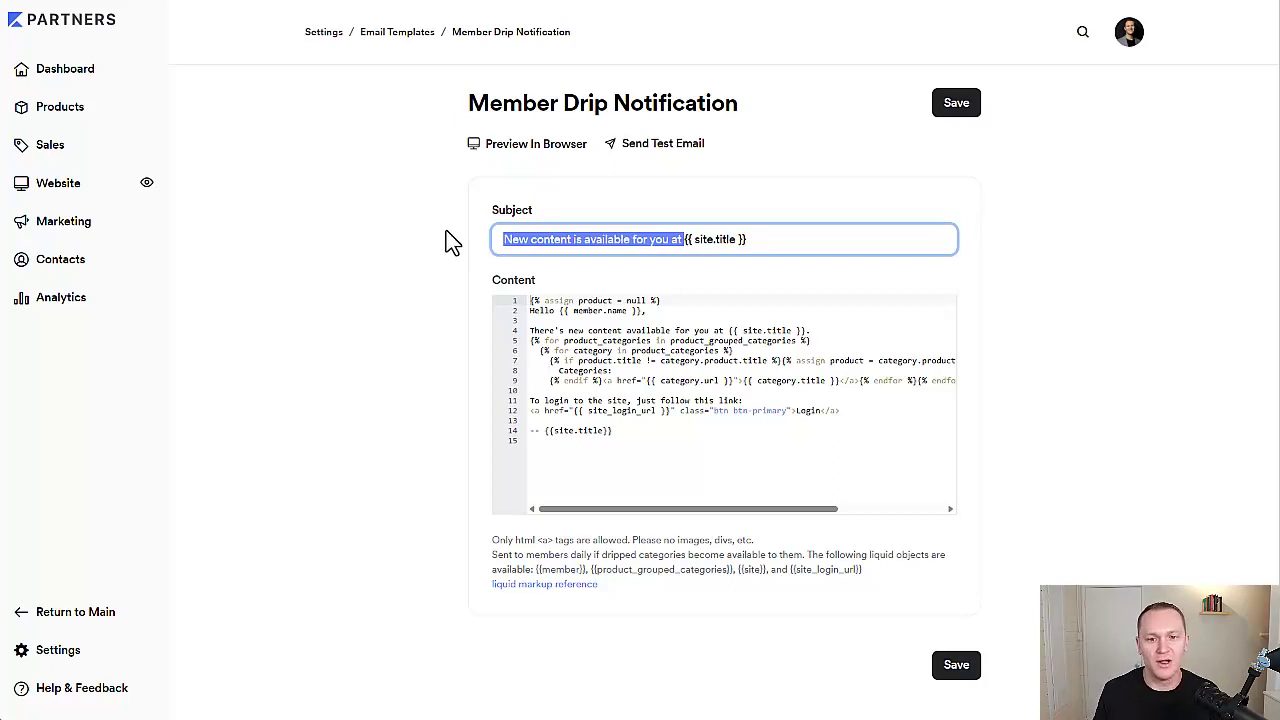
{"action": "left_click", "coordinate": [447, 306]}
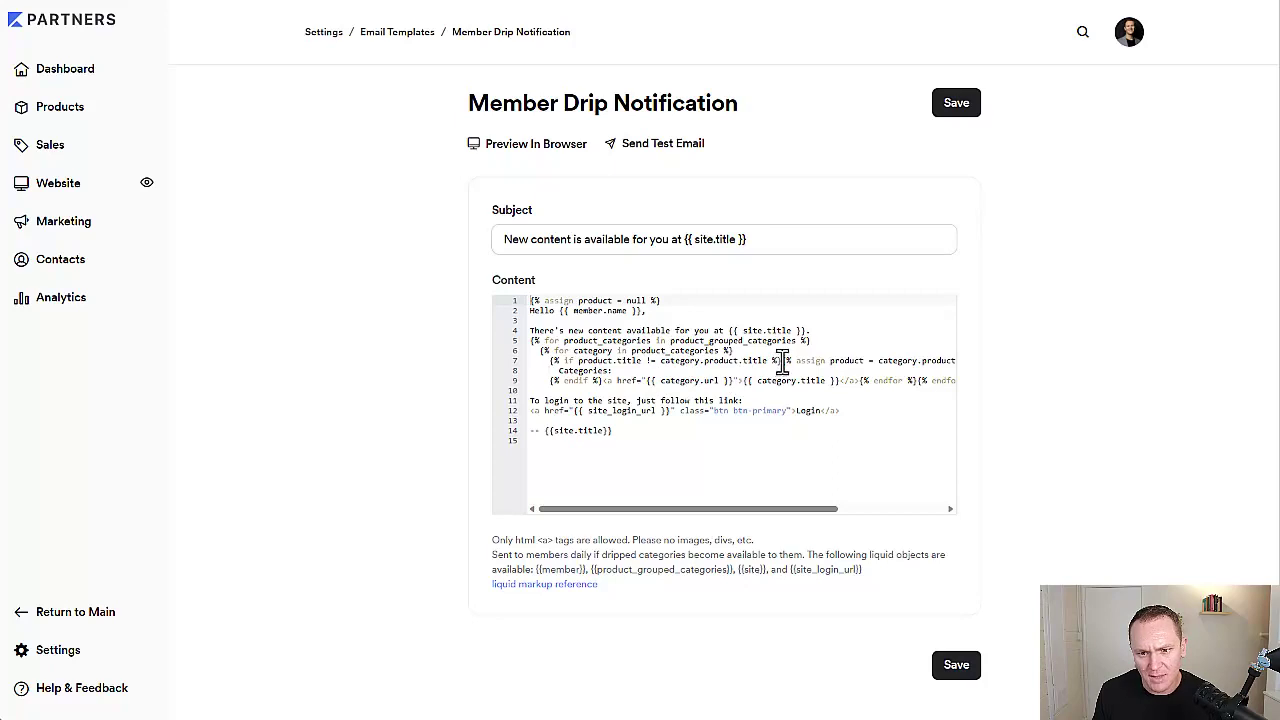
{"action": "left_click_drag", "start_coordinate": [782, 362], "coordinate": [563, 370]}
{"action": "key", "text": "ctrl+c"}
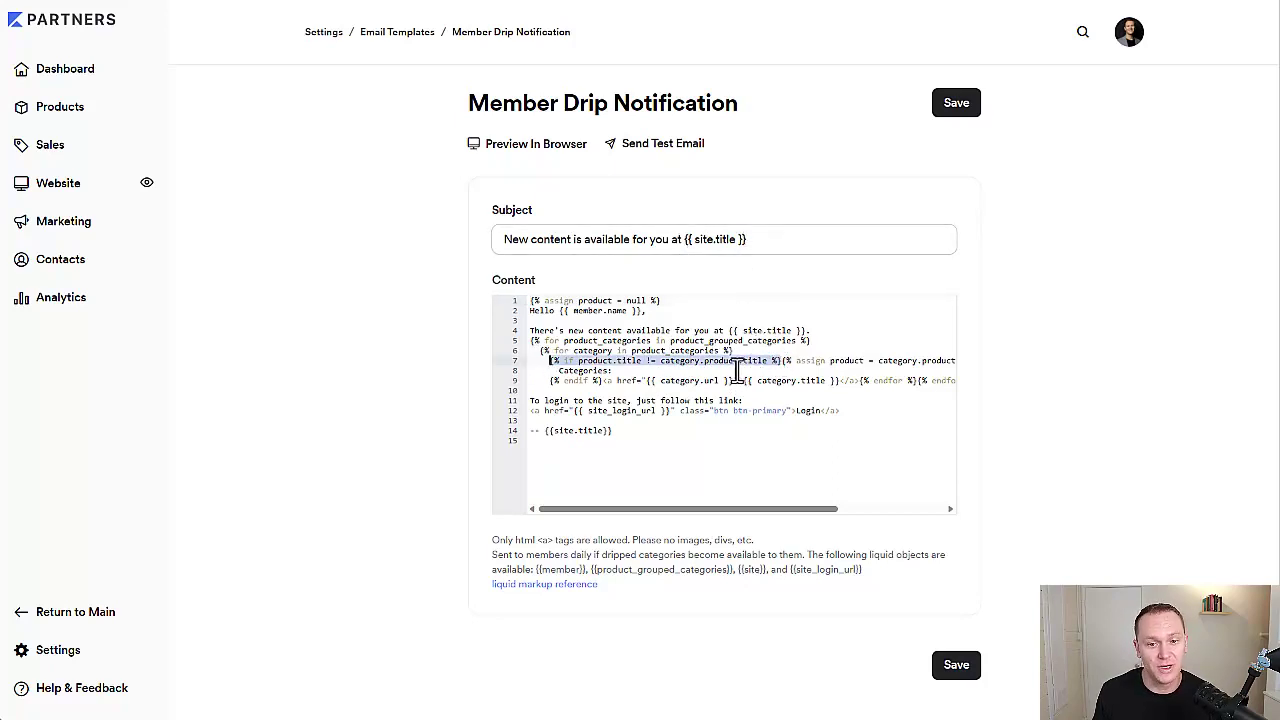
{"action": "left_click_drag", "start_coordinate": [766, 243], "coordinate": [684, 231]}
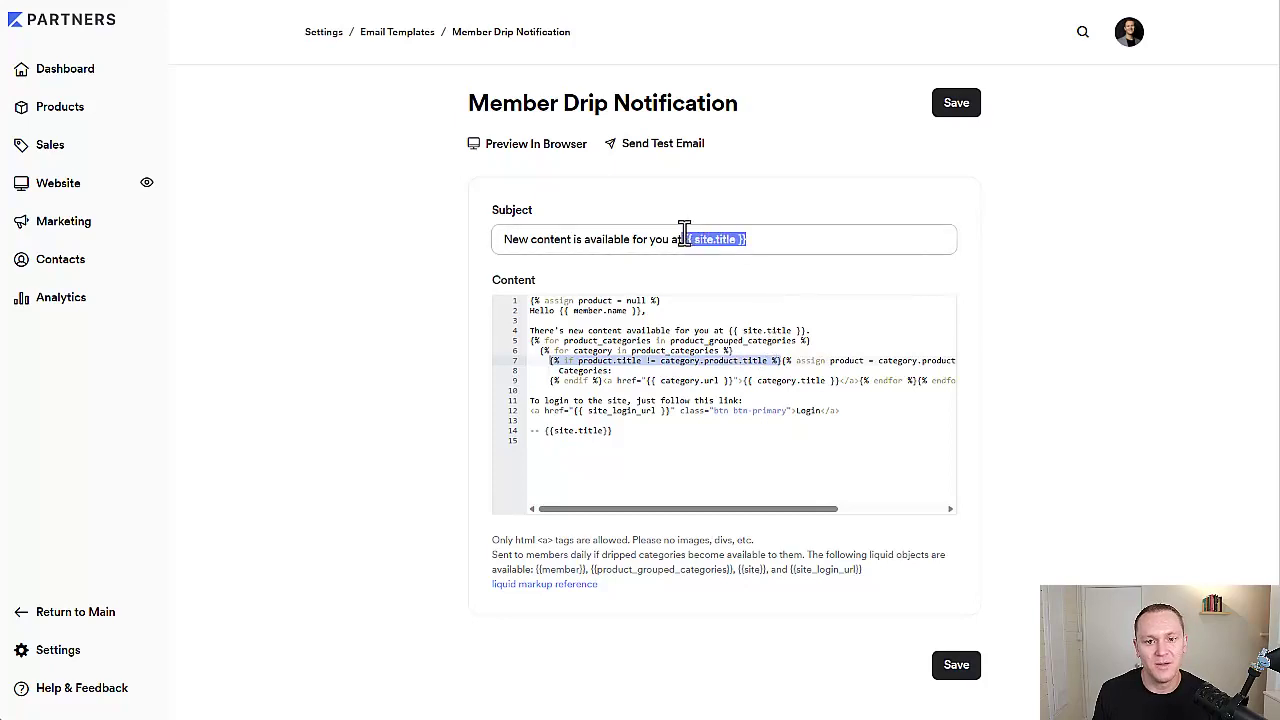
Paste the copied line-7 if-tag over {{ site.title }} in the drip email subject and save the template.
{"action": "key", "text": "ctrl+v"}
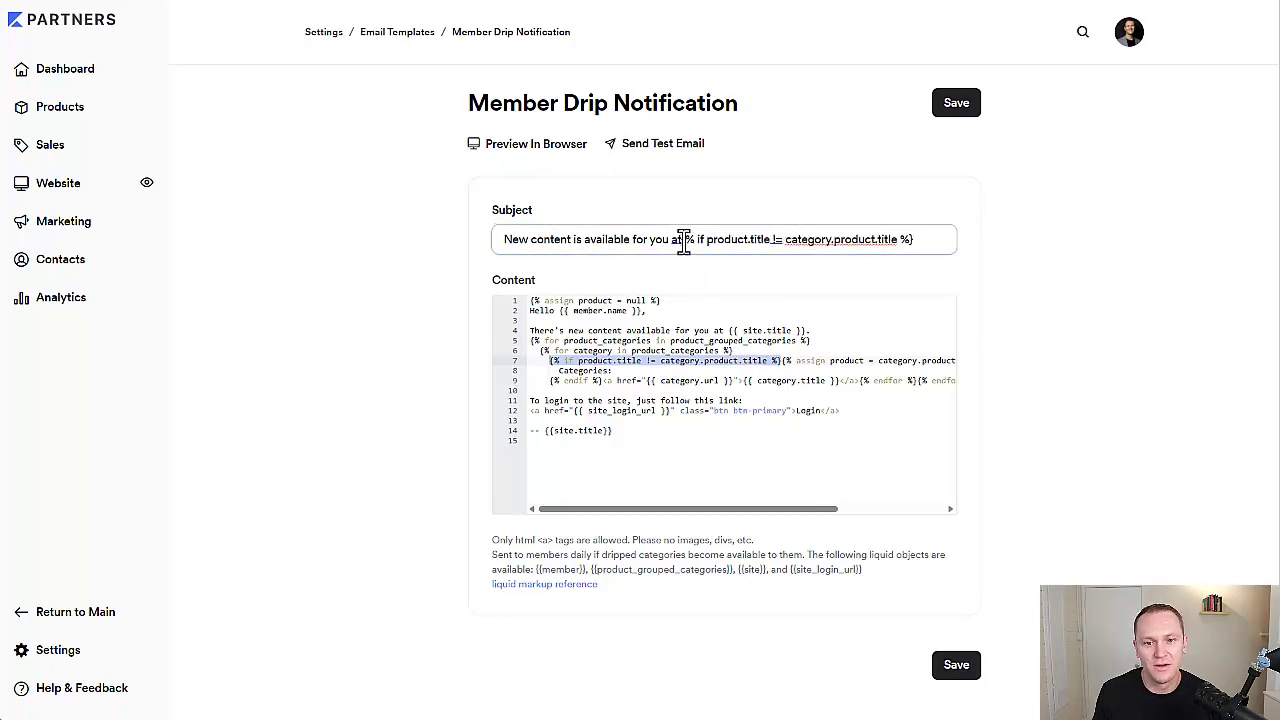
{"action": "left_click_drag", "start_coordinate": [686, 240], "coordinate": [945, 249]}
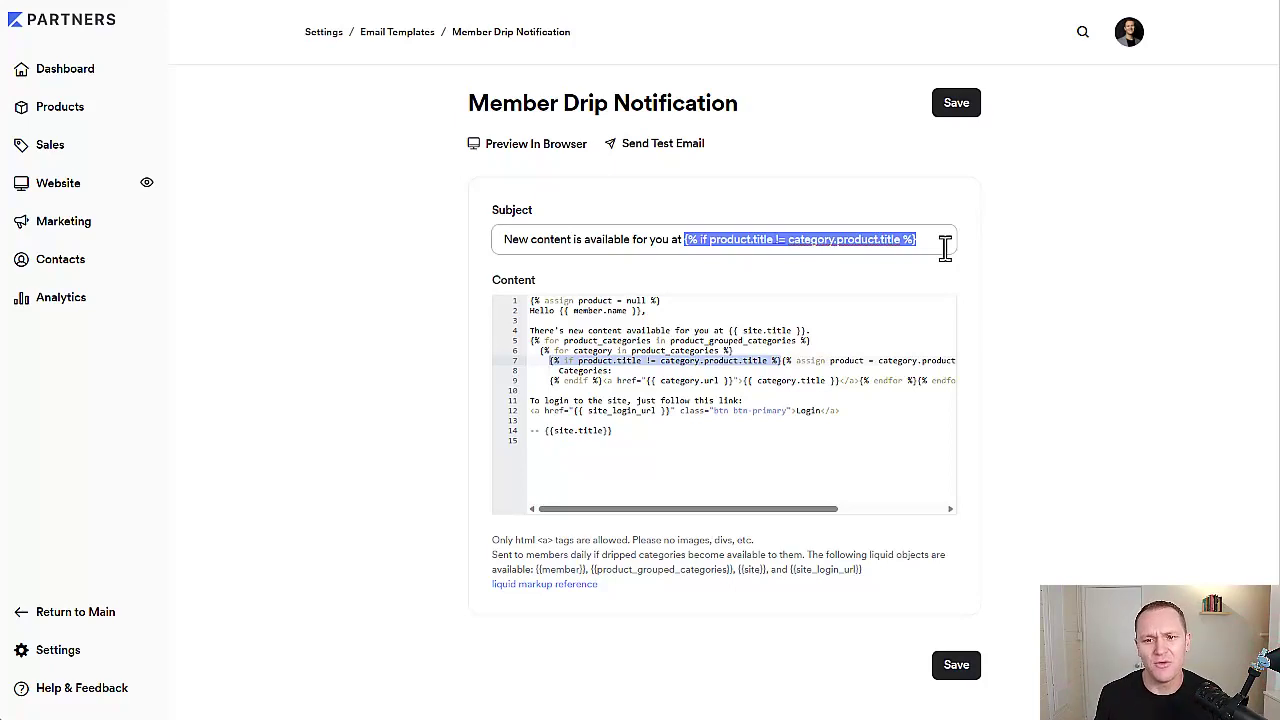
{"action": "left_click_drag", "start_coordinate": [943, 248], "coordinate": [688, 245]}
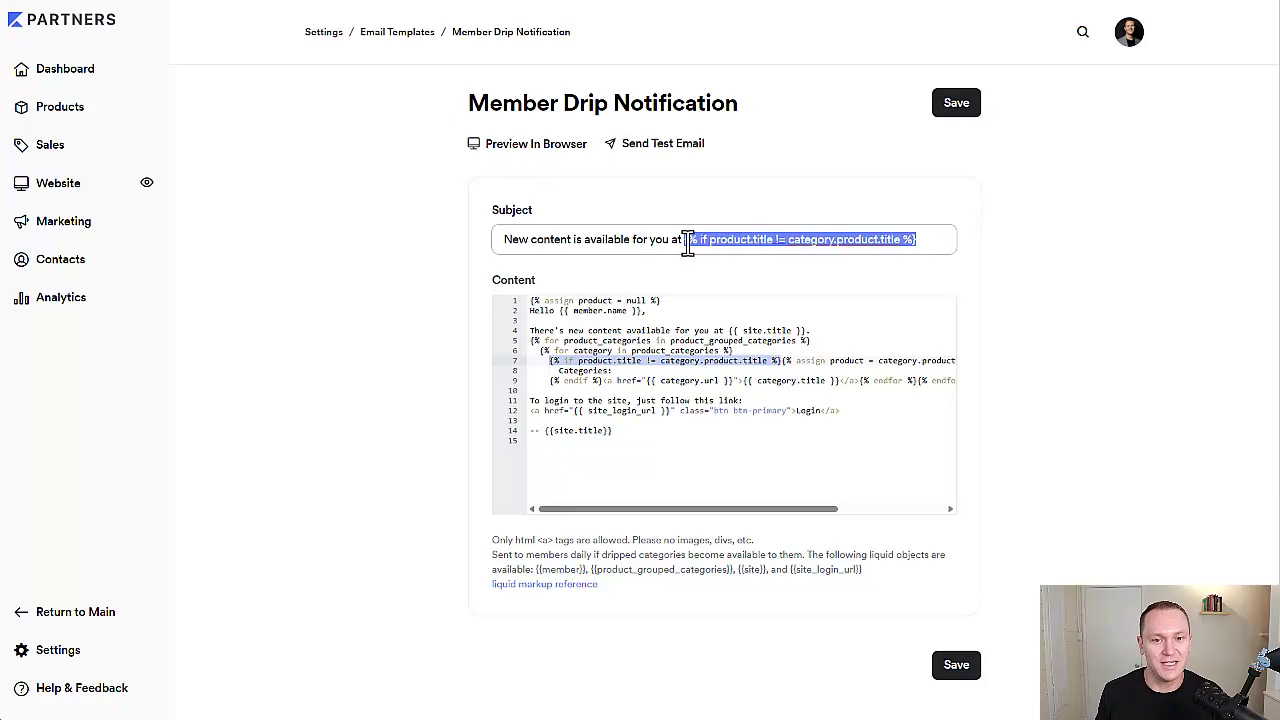
{"action": "left_click_drag", "start_coordinate": [683, 243], "coordinate": [445, 242]}
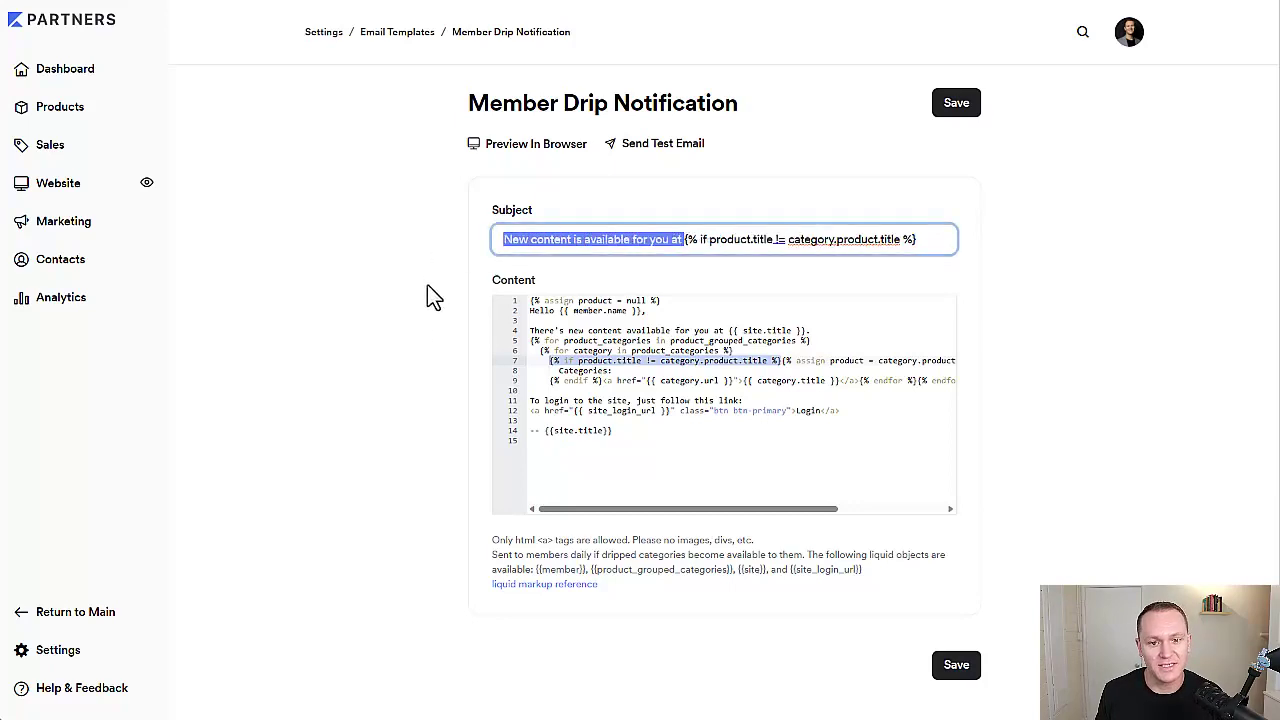
{"action": "left_click", "coordinate": [427, 290]}
{"action": "left_click_drag", "start_coordinate": [528, 400], "coordinate": [745, 404]}
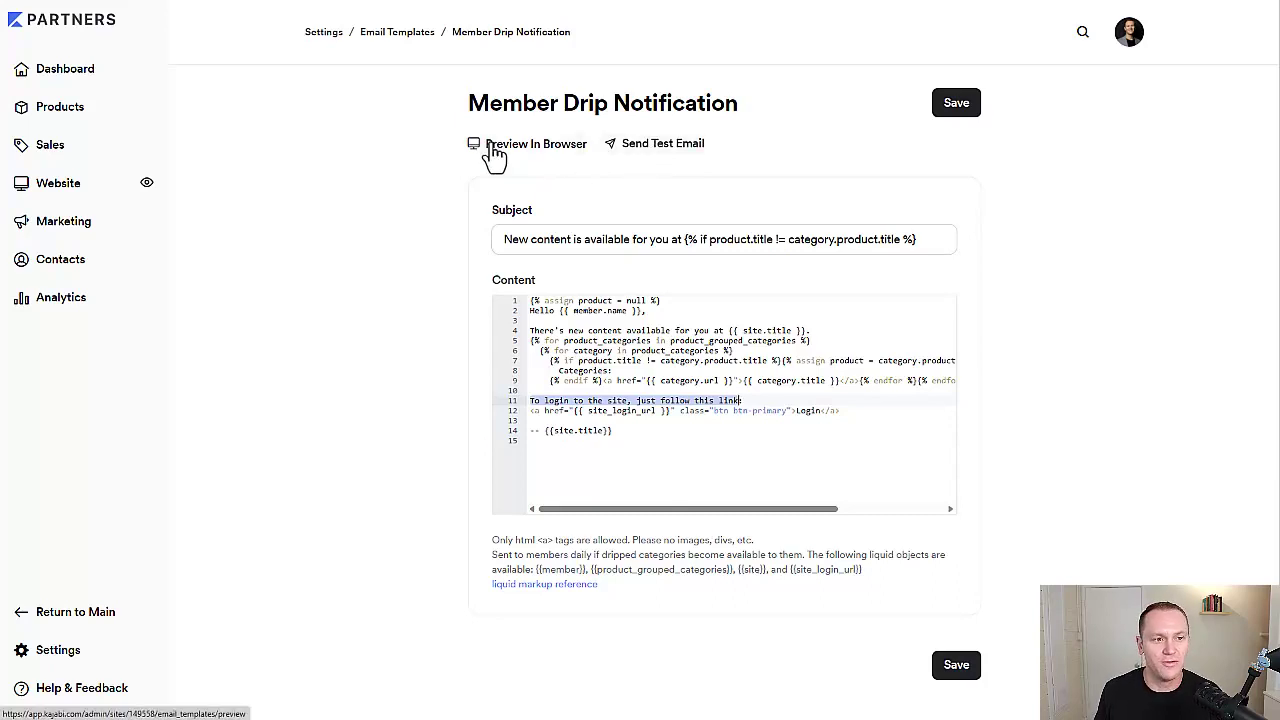
{"action": "left_click", "coordinate": [955, 115]}
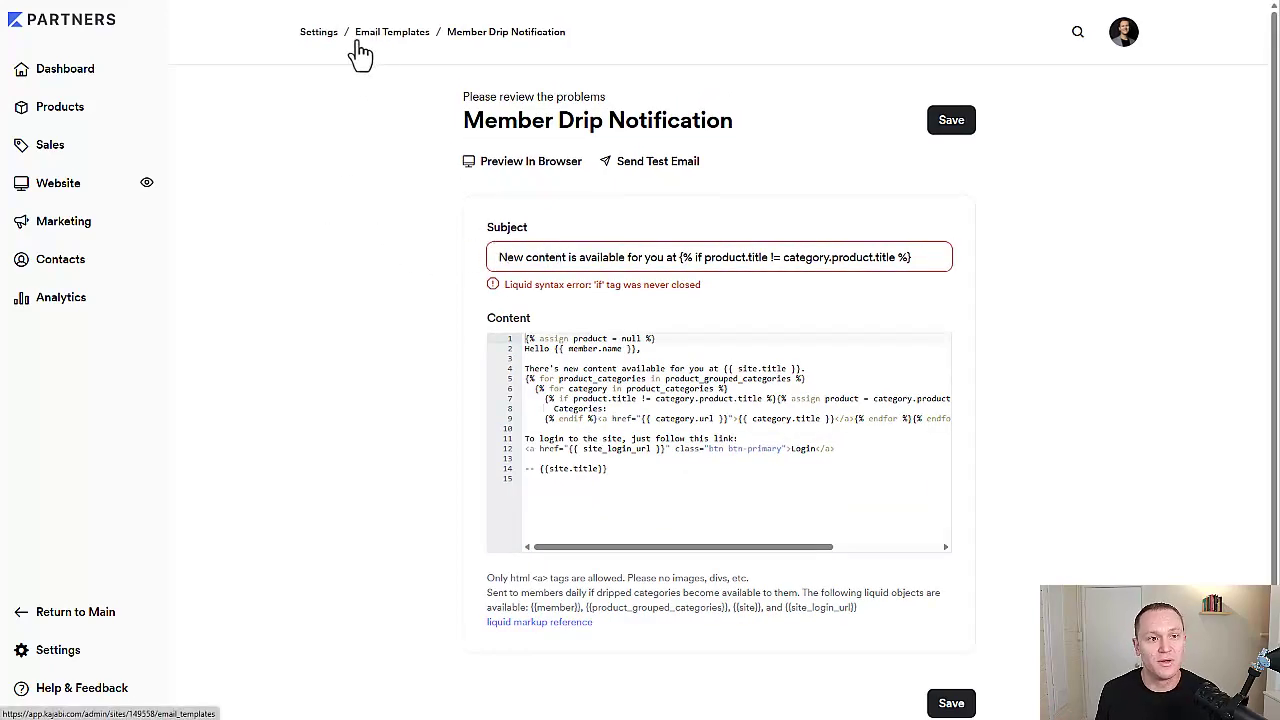
Abandon the unsaved template via the Settings breadcrumb and go to the Products list.
{"action": "left_click", "coordinate": [312, 34]}
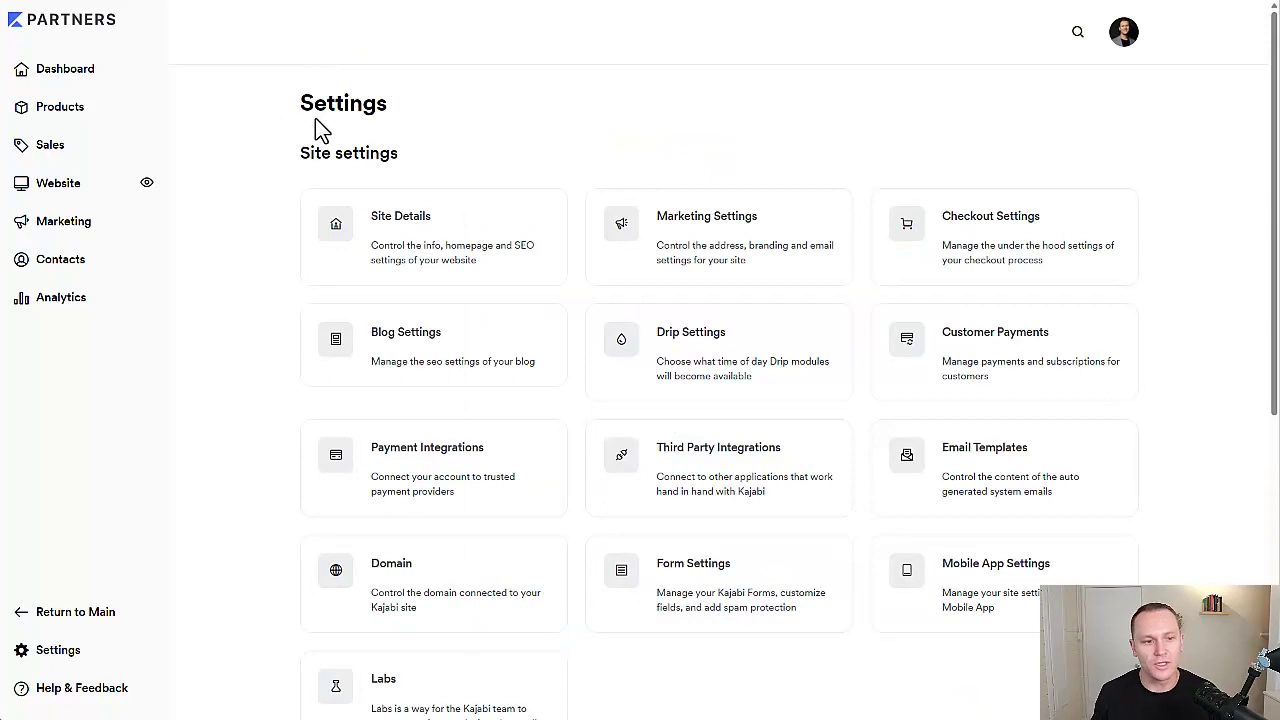
{"action": "left_click", "coordinate": [64, 112]}
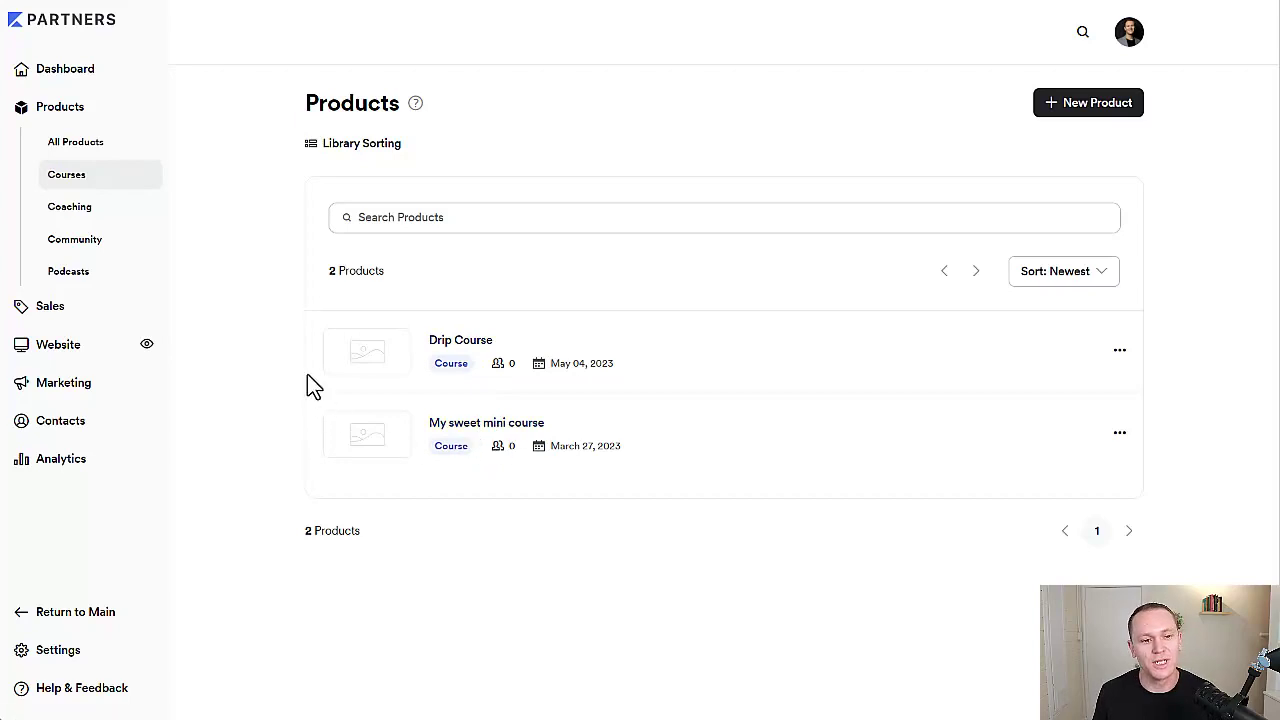
Open Drip Course, leave the Drip: 7 days status unchanged, and collapse the Introduction module.
{"action": "left_click", "coordinate": [480, 350]}
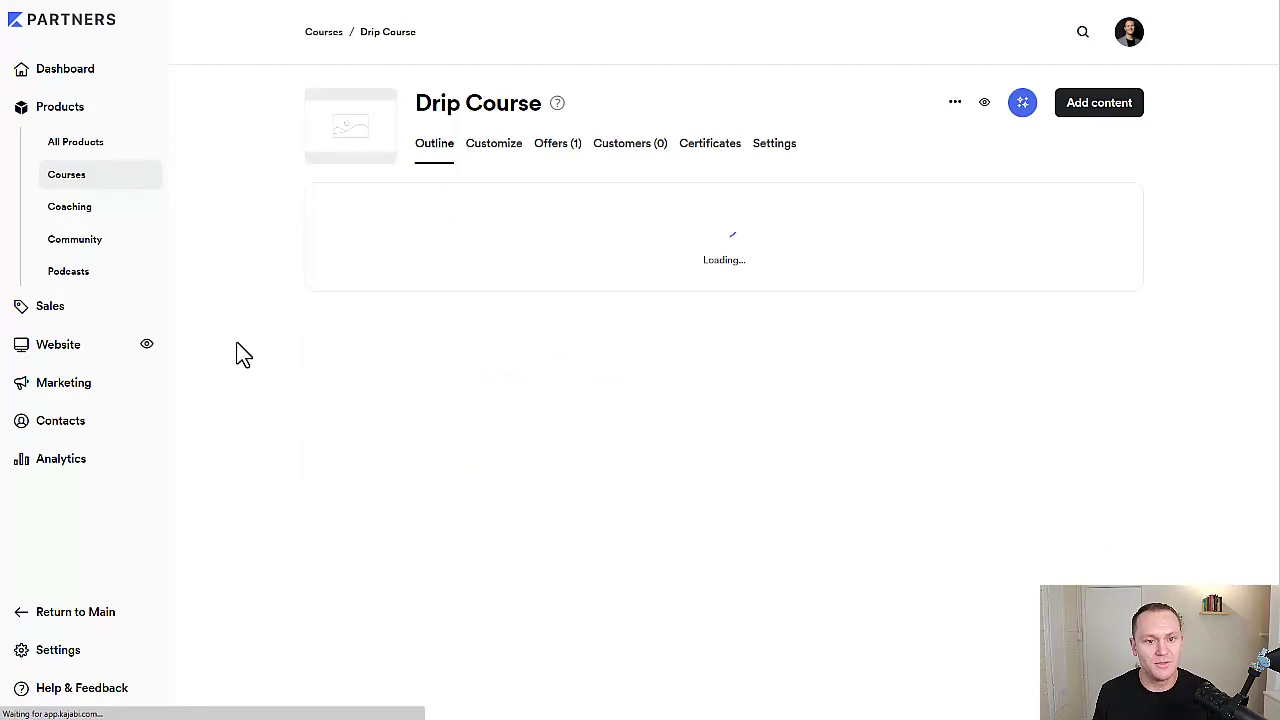
{"action": "scroll", "coordinate": [246, 340], "scroll_direction": "down", "scroll_amount": 1}
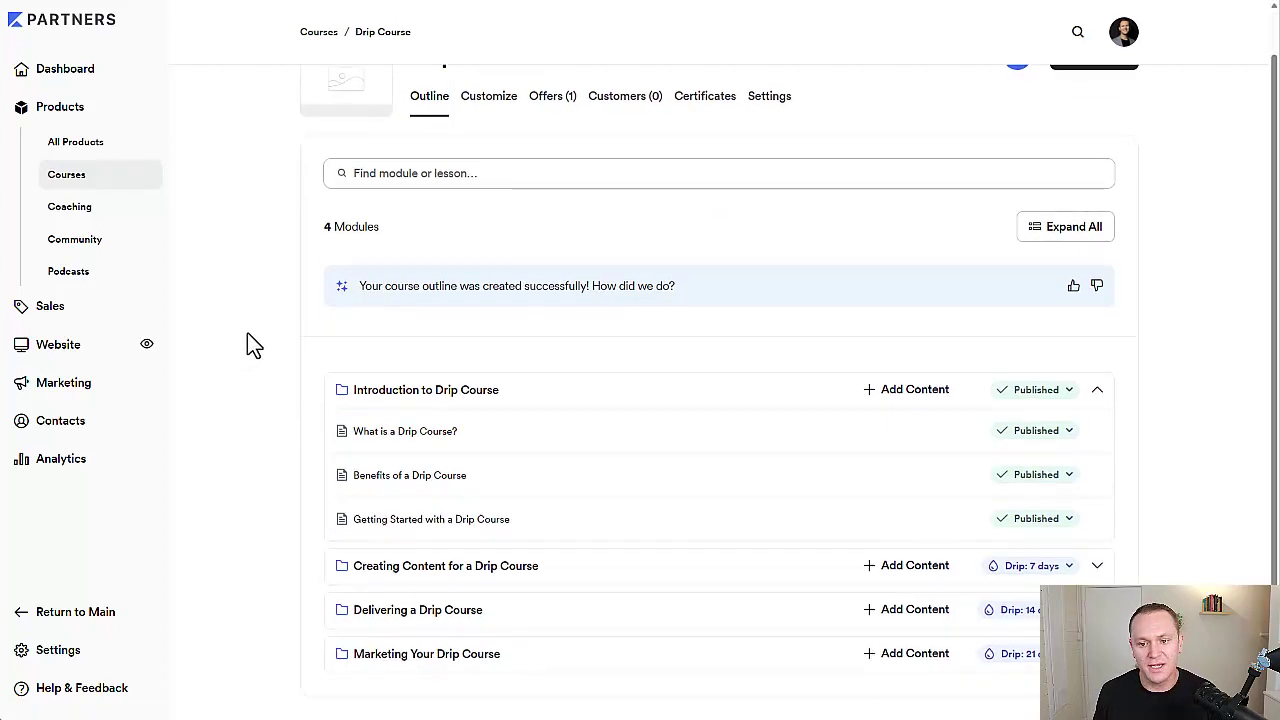
{"action": "left_click", "coordinate": [1005, 566]}
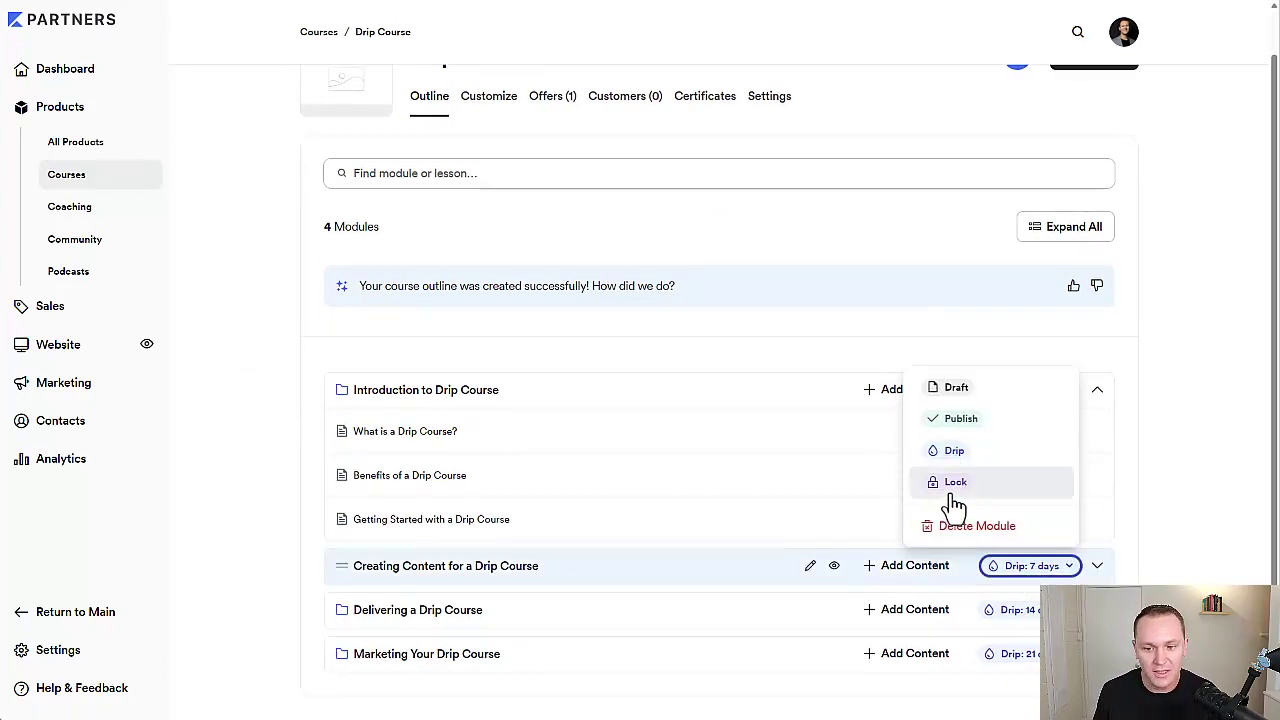
{"action": "left_click", "coordinate": [1186, 485]}
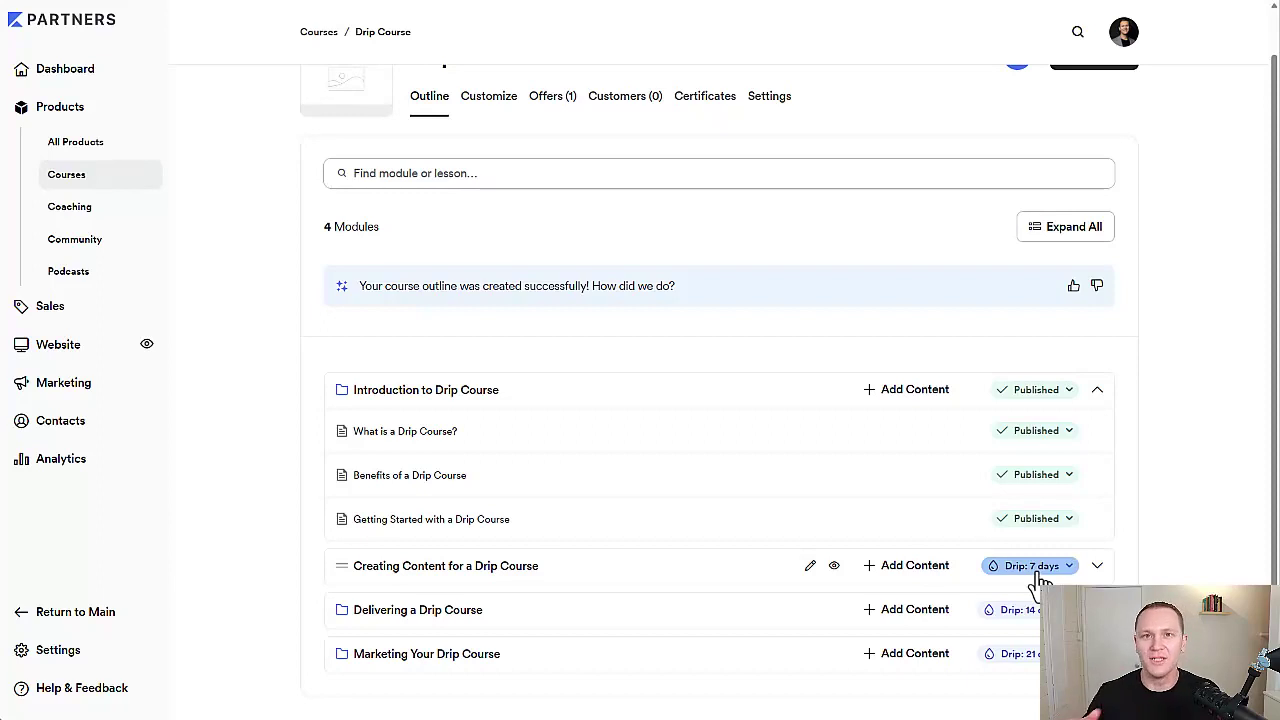
{"action": "left_click", "coordinate": [1098, 392]}
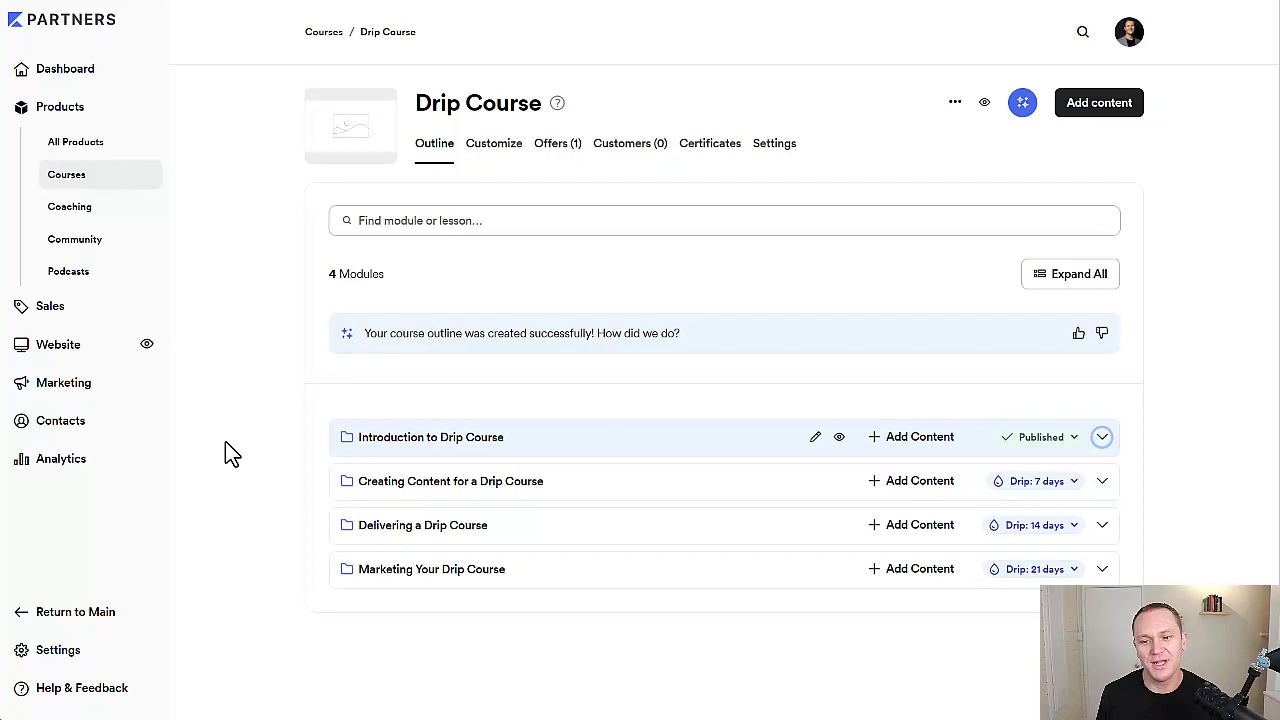